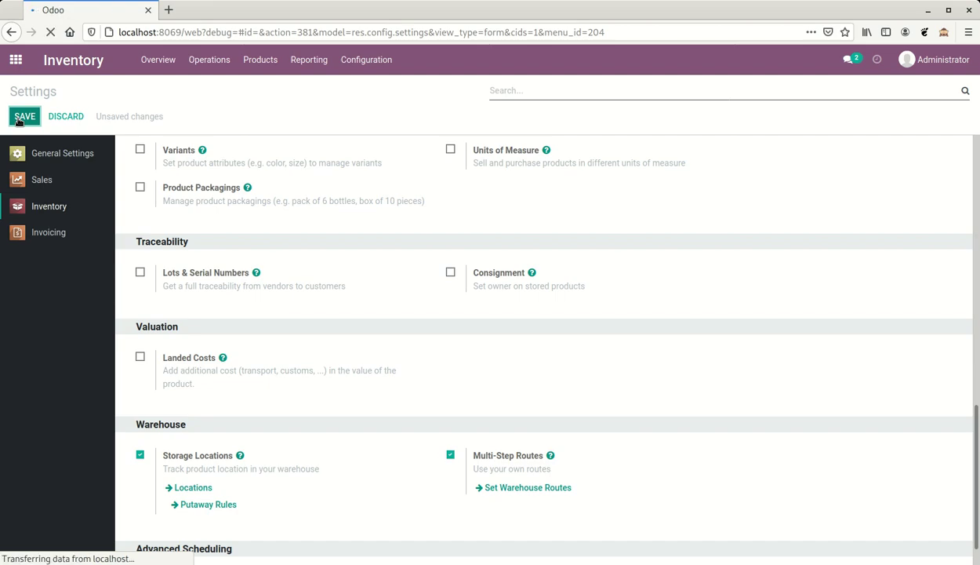
{"action": "left_click", "coordinate": [253, 69]}
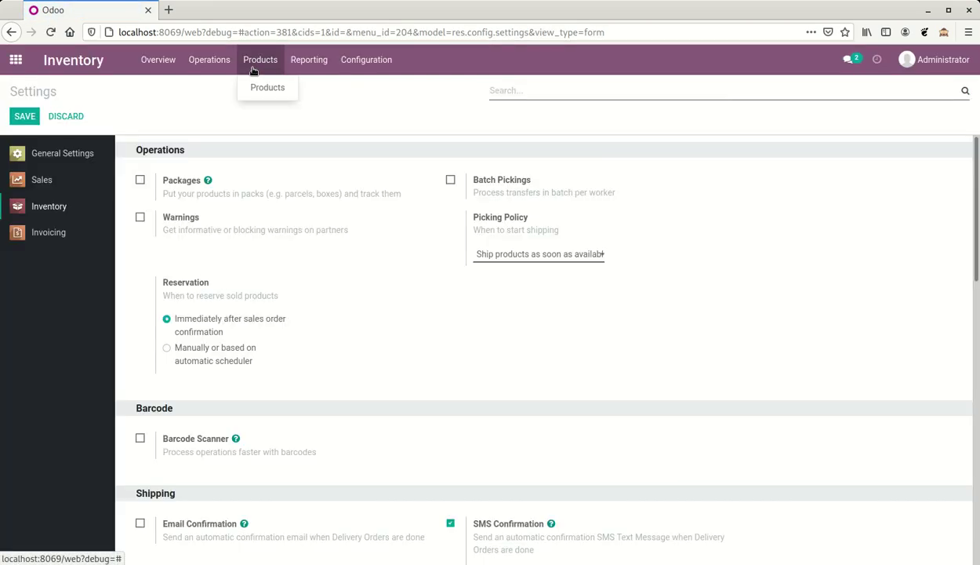
{"action": "left_click", "coordinate": [366, 60]}
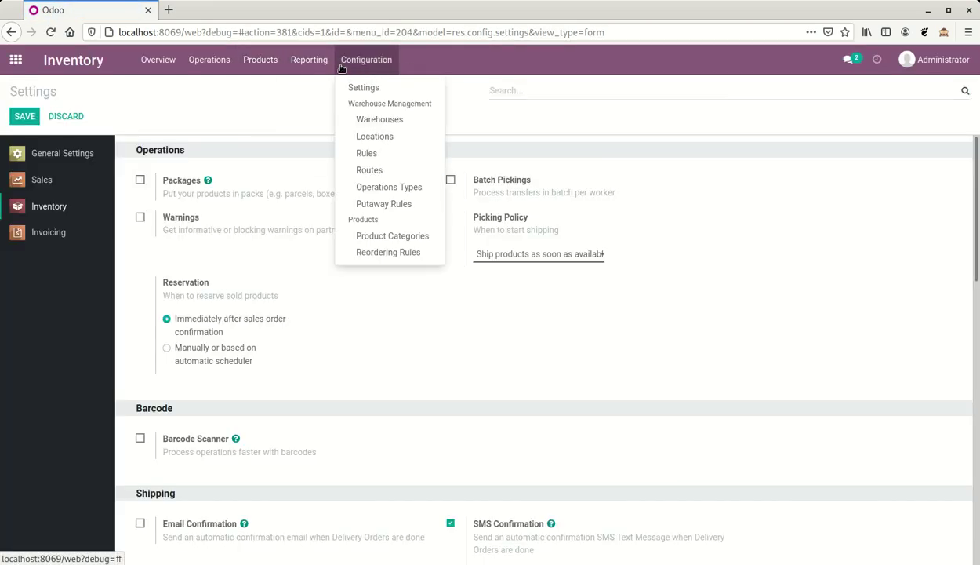
{"action": "left_click", "coordinate": [374, 168]}
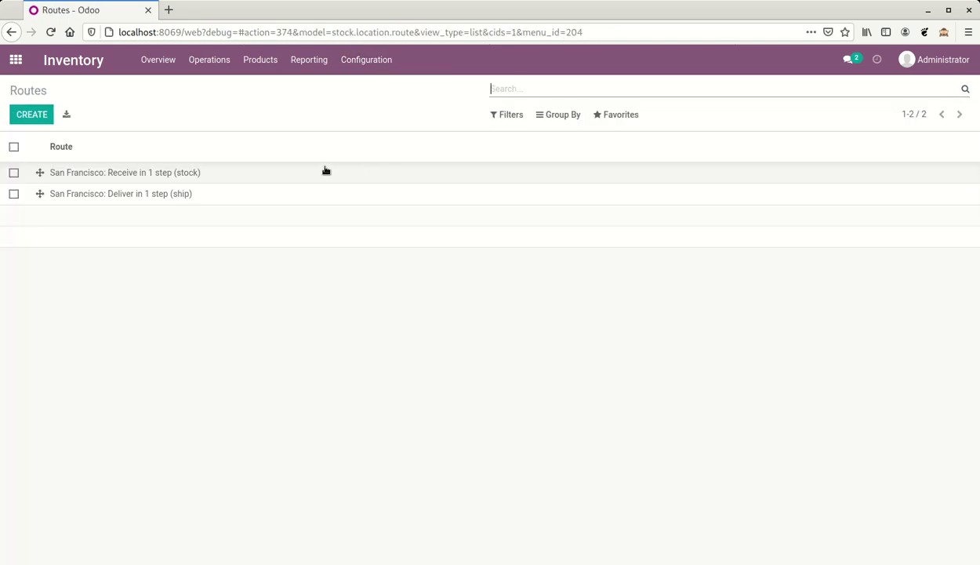
Create a warehouse location named "Reserved" with WH as its parent location and save it.
{"action": "left_click", "coordinate": [309, 59]}
{"action": "left_click", "coordinate": [366, 60]}
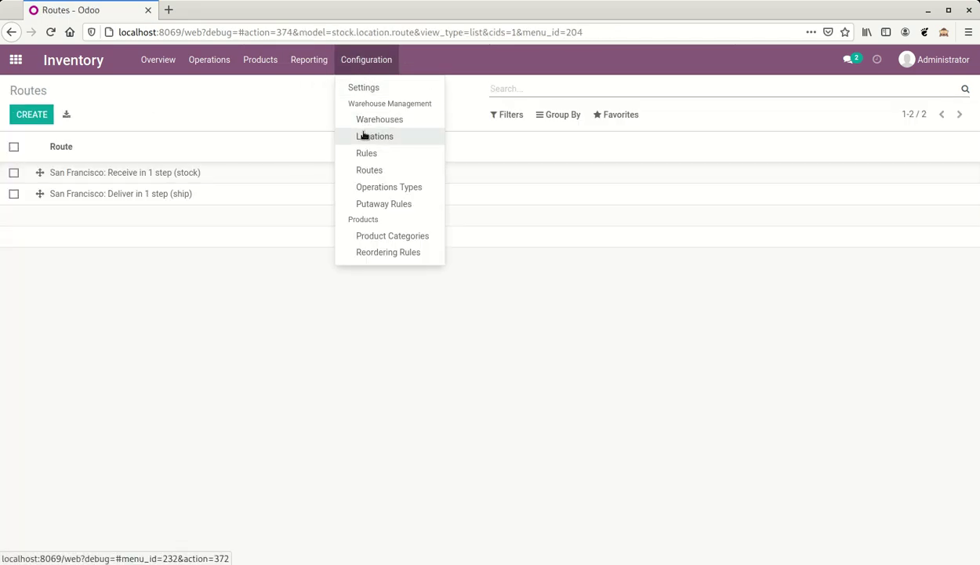
{"action": "left_click", "coordinate": [369, 136]}
{"action": "left_click", "coordinate": [39, 116]}
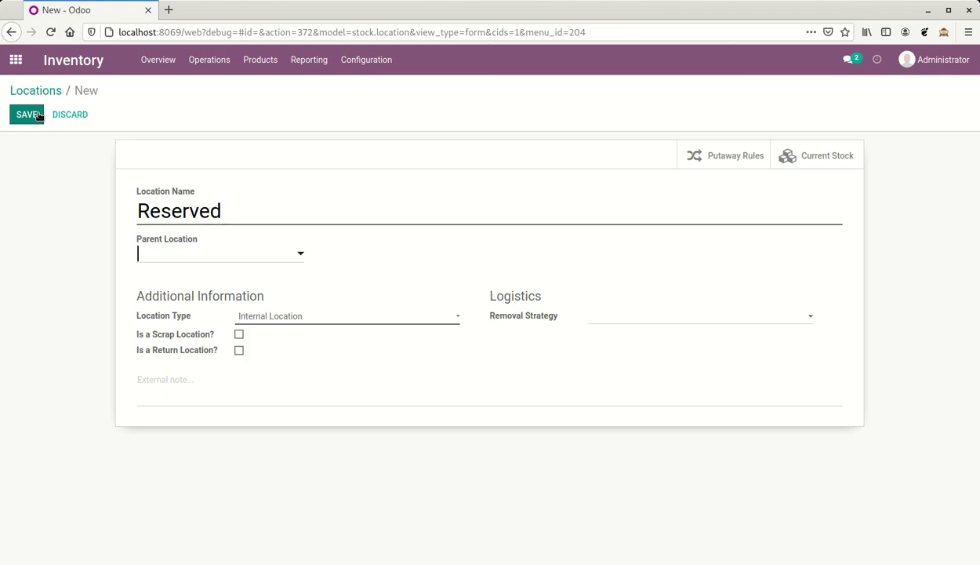
{"action": "type", "text": "WH"}
{"action": "key", "text": "Return"}
{"action": "left_click", "coordinate": [36, 115]}
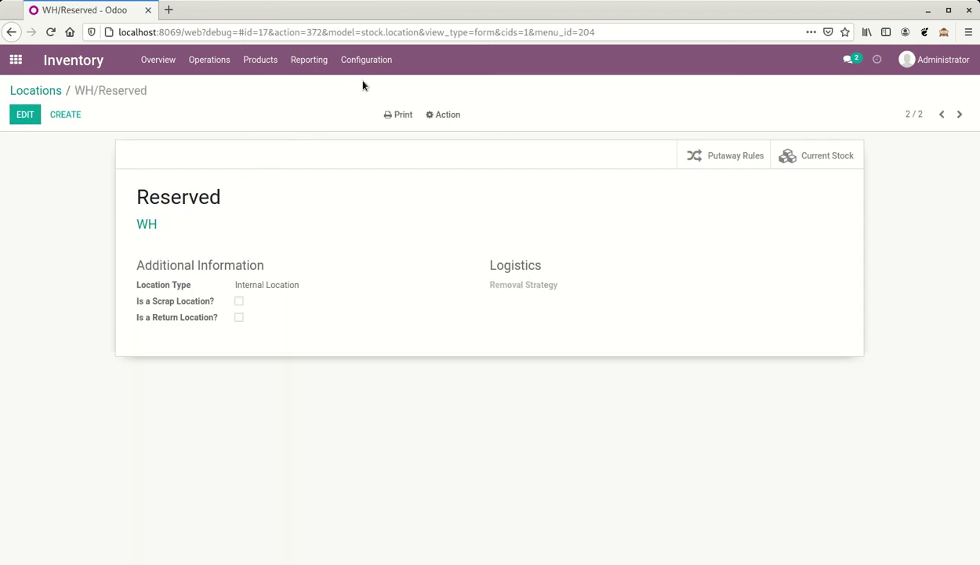
Start a new route named "Sell from Reserved" that is applicable only on Sales Order Lines, not on Products.
{"action": "left_click", "coordinate": [366, 60]}
{"action": "left_click", "coordinate": [394, 171]}
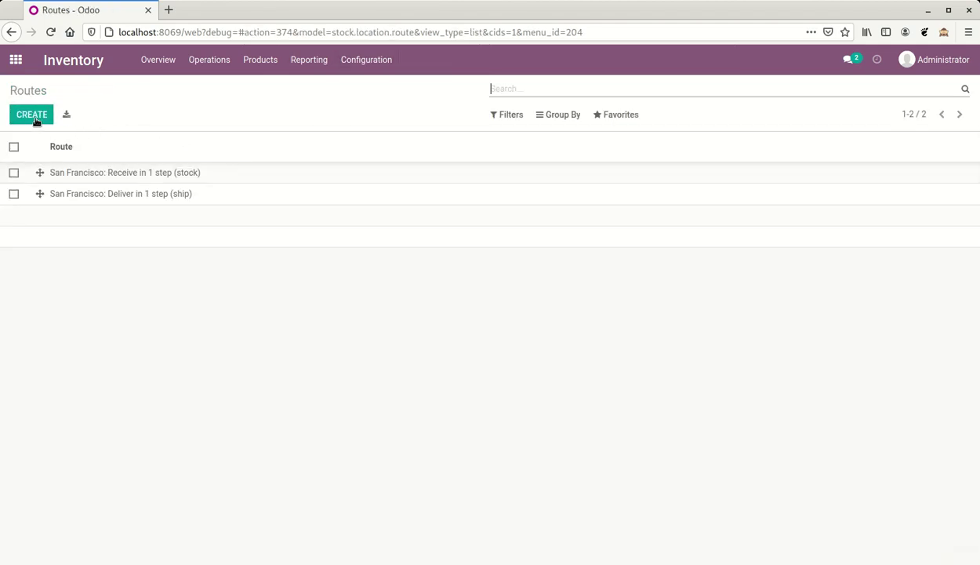
{"action": "left_click", "coordinate": [34, 117]}
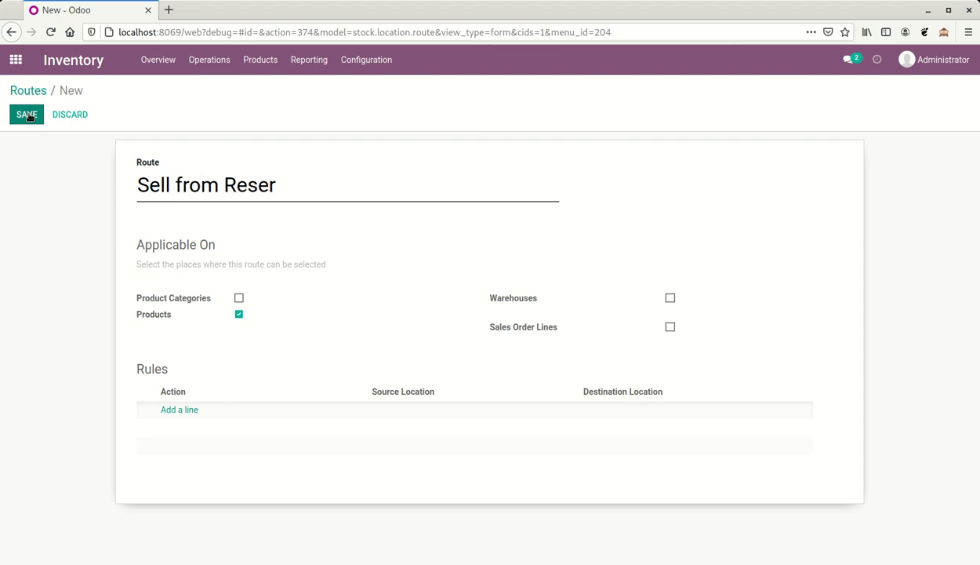
{"action": "left_click", "coordinate": [139, 313]}
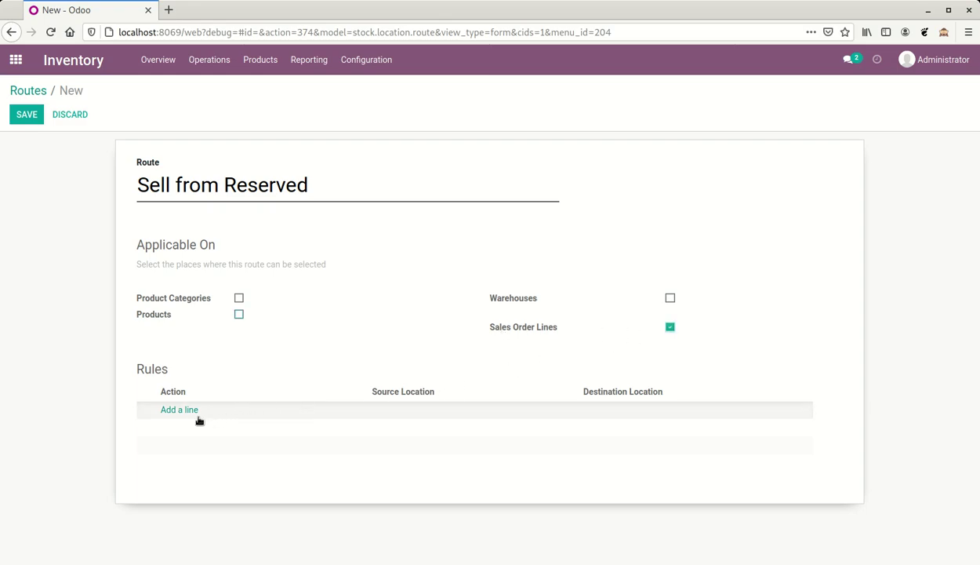
Add a "Sell from Reserved" rule to the route with action Pull From and operation type San Francisco: Delivery Orders.
{"action": "left_click", "coordinate": [182, 409]}
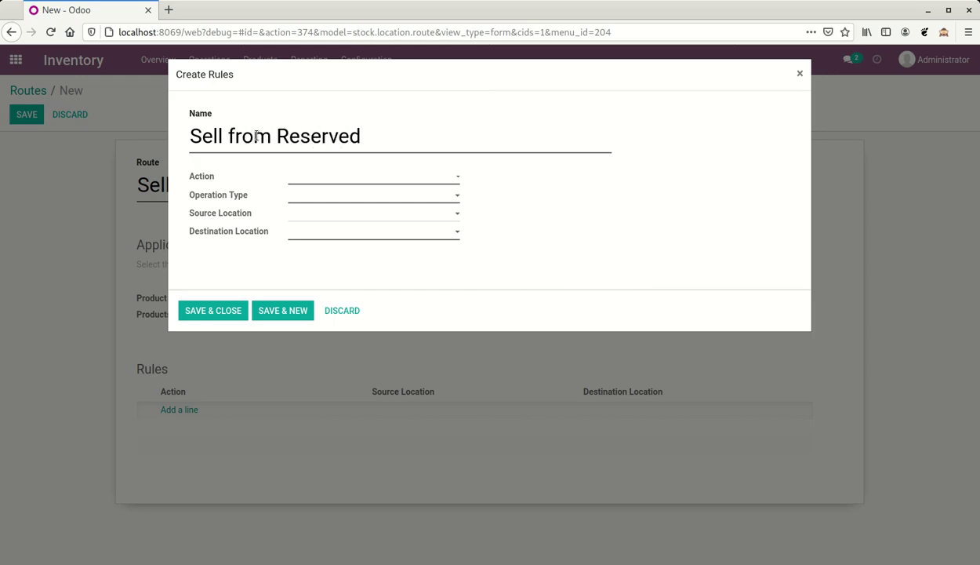
{"action": "left_click", "coordinate": [337, 199]}
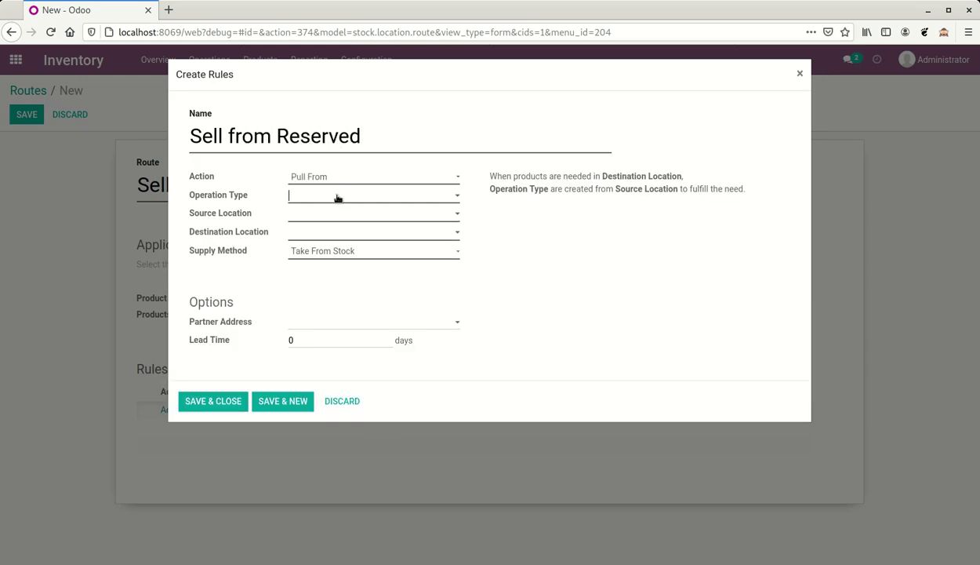
{"action": "left_click", "coordinate": [346, 248]}
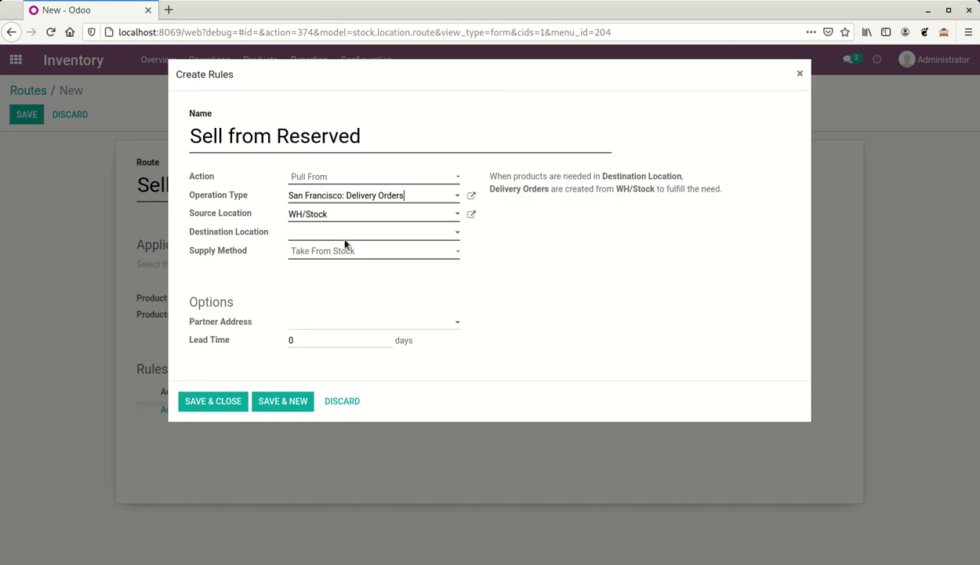
Set the rule's destination to Partner Locations/Customers and its source to WH/Reserved, and save both the rule and the route.
{"action": "left_click", "coordinate": [346, 230]}
{"action": "type", "text": "cus"}
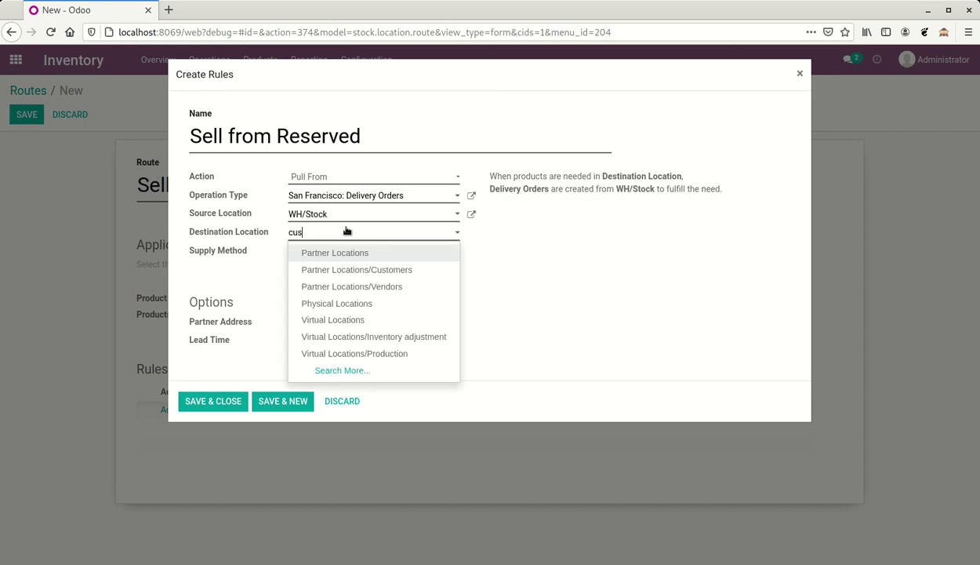
{"action": "type", "text": "t"}
{"action": "key", "text": "Return"}
{"action": "key", "text": "shift+Tab"}
{"action": "type", "text": "Rese"}
{"action": "key", "text": "Return"}
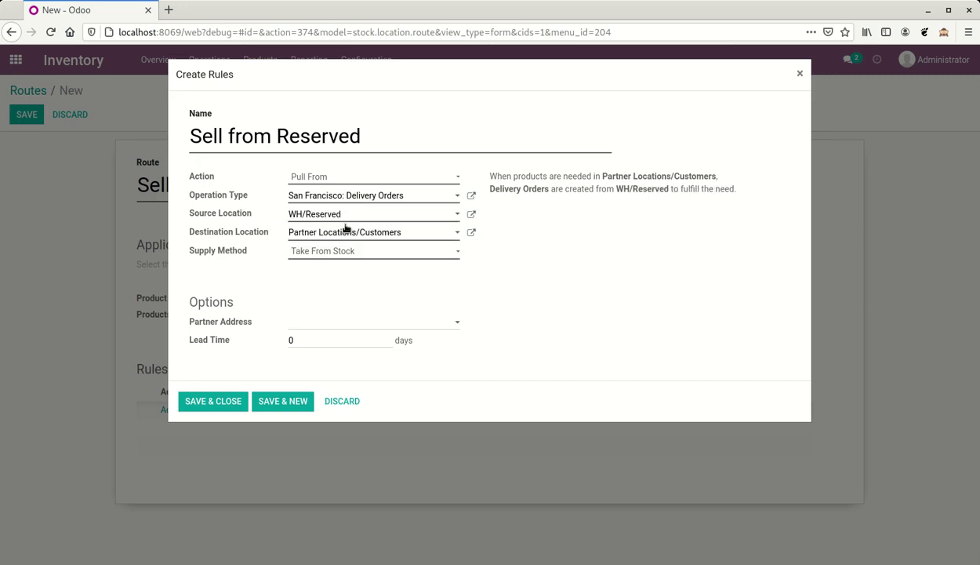
{"action": "left_click", "coordinate": [213, 401]}
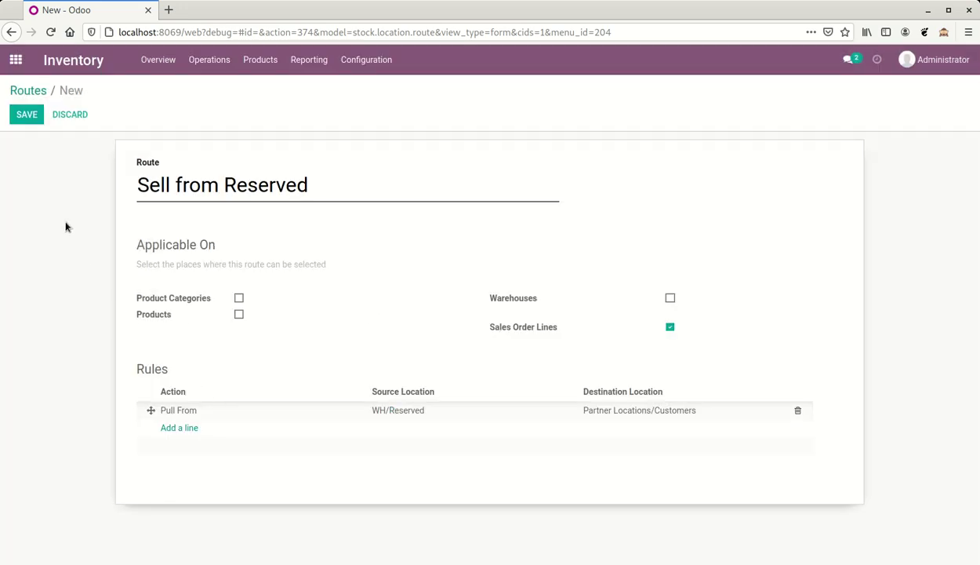
{"action": "left_click", "coordinate": [27, 114]}
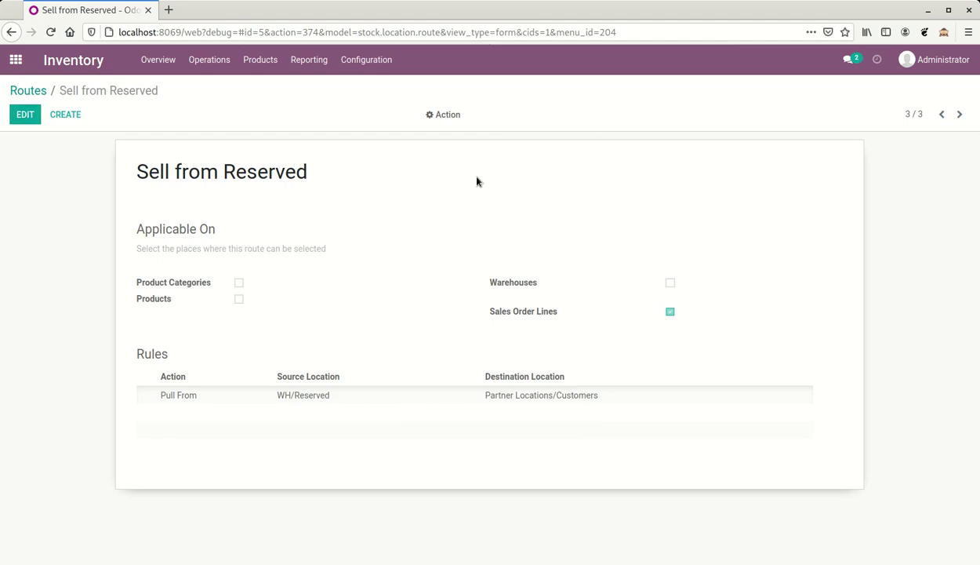
Create a storable product named "Product" with a sales price of $100 and save it.
{"action": "left_click", "coordinate": [260, 60]}
{"action": "left_click", "coordinate": [266, 84]}
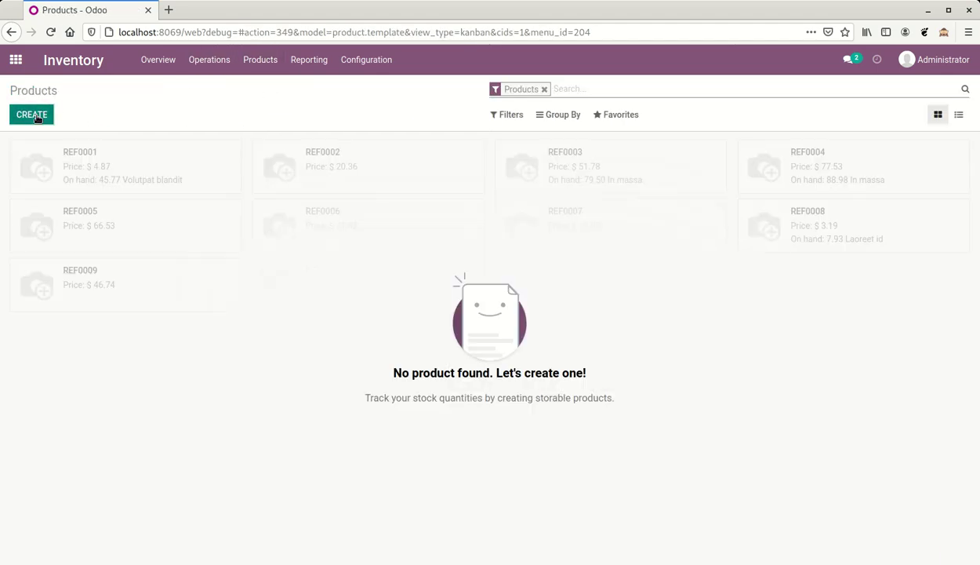
{"action": "left_click", "coordinate": [32, 115]}
{"action": "type", "text": "Product"}
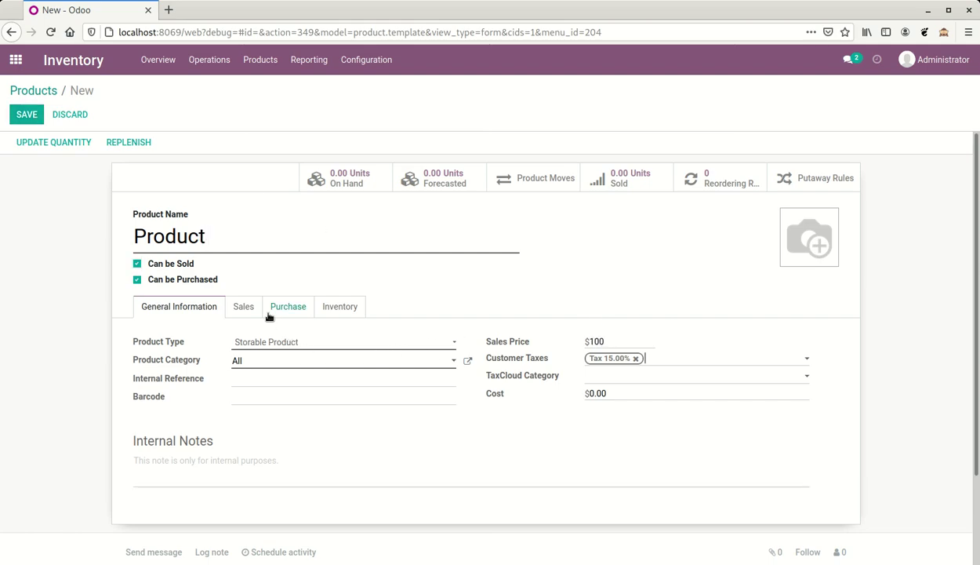
{"action": "left_click", "coordinate": [26, 114]}
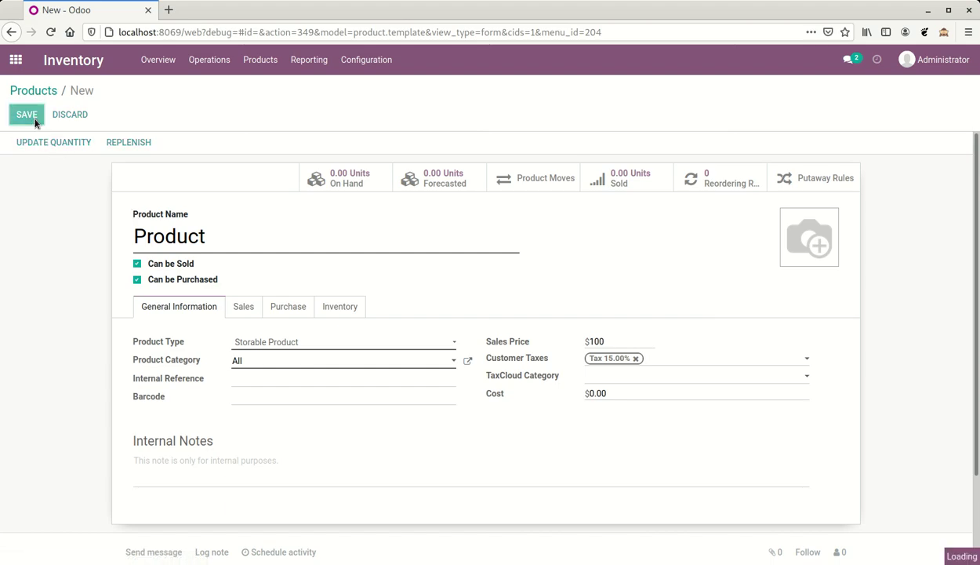
Update the product's on-hand quantity to 200 units in WH/Stock and return to the product record.
{"action": "left_click", "coordinate": [42, 143]}
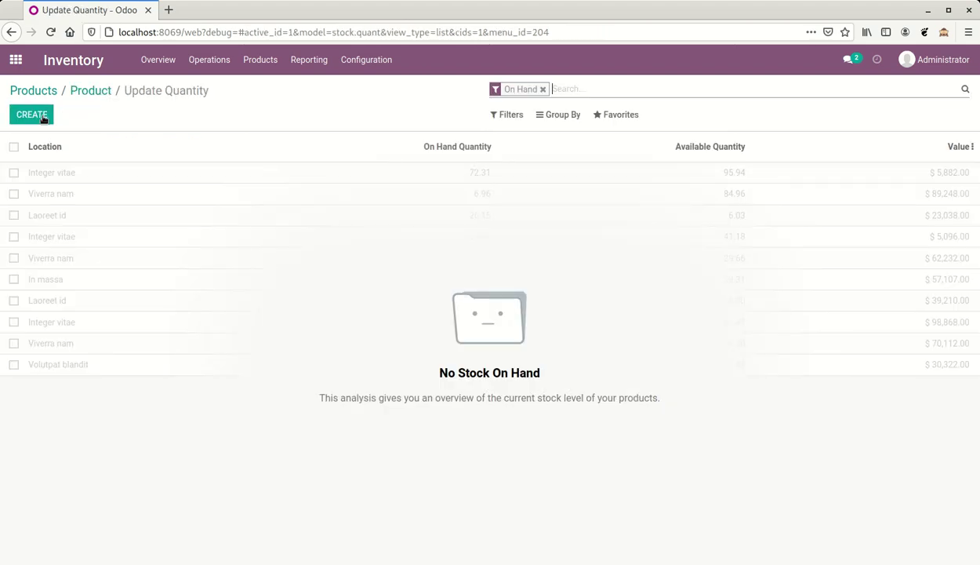
{"action": "left_click", "coordinate": [32, 115]}
{"action": "left_click", "coordinate": [186, 175]}
{"action": "left_click", "coordinate": [185, 208]}
{"action": "key", "text": "Tab"}
{"action": "type", "text": "200"}
{"action": "key", "text": "Return"}
{"action": "left_click", "coordinate": [211, 274]}
{"action": "left_click", "coordinate": [98, 90]}
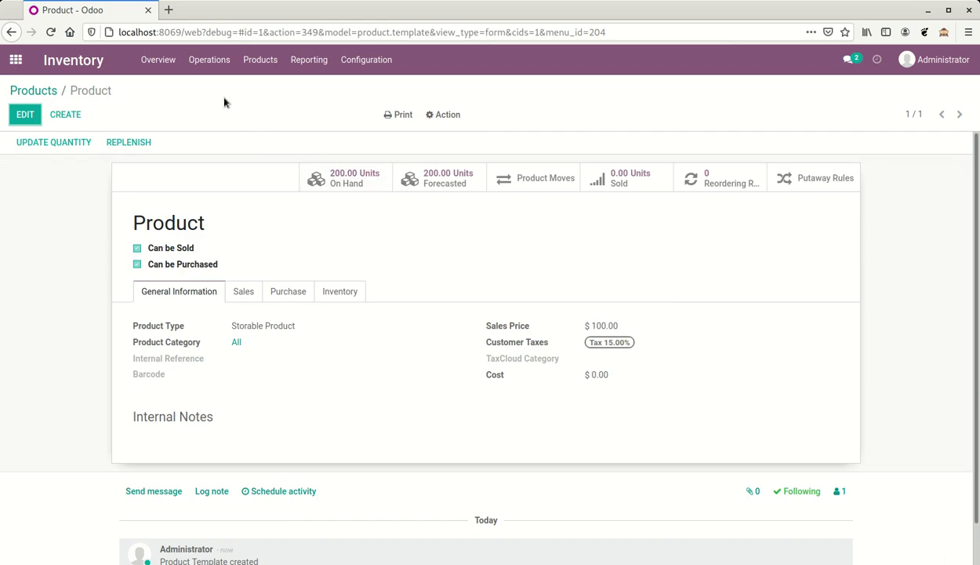
Review the stock on hand in the inventory report, with the product's quantities broken down by location.
{"action": "left_click", "coordinate": [73, 59]}
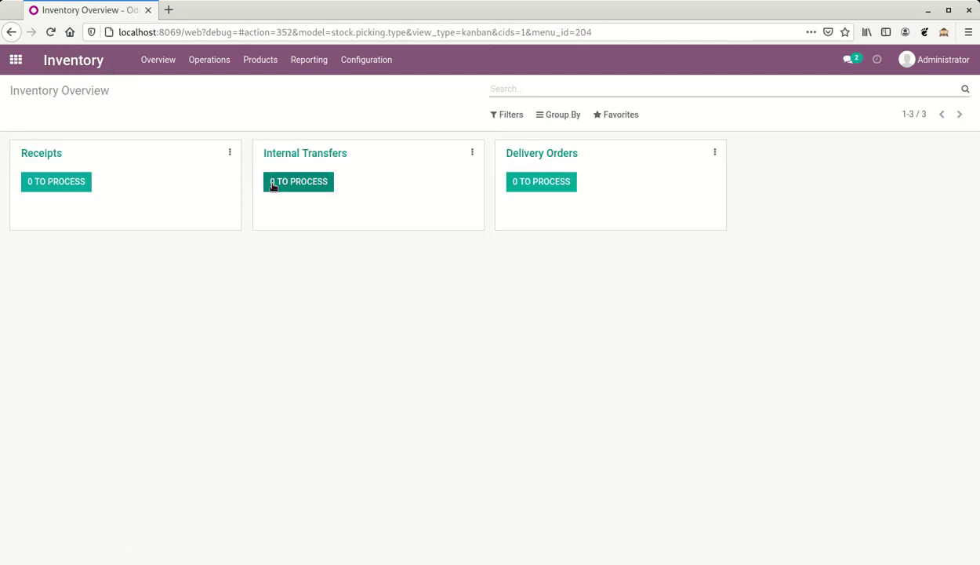
{"action": "left_click", "coordinate": [296, 61]}
{"action": "left_click", "coordinate": [308, 105]}
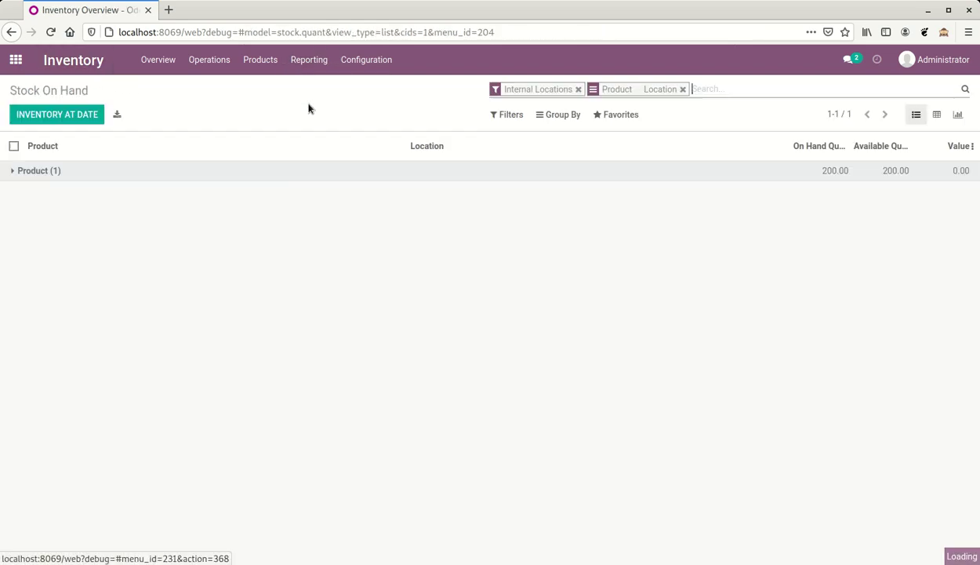
{"action": "left_click", "coordinate": [98, 174]}
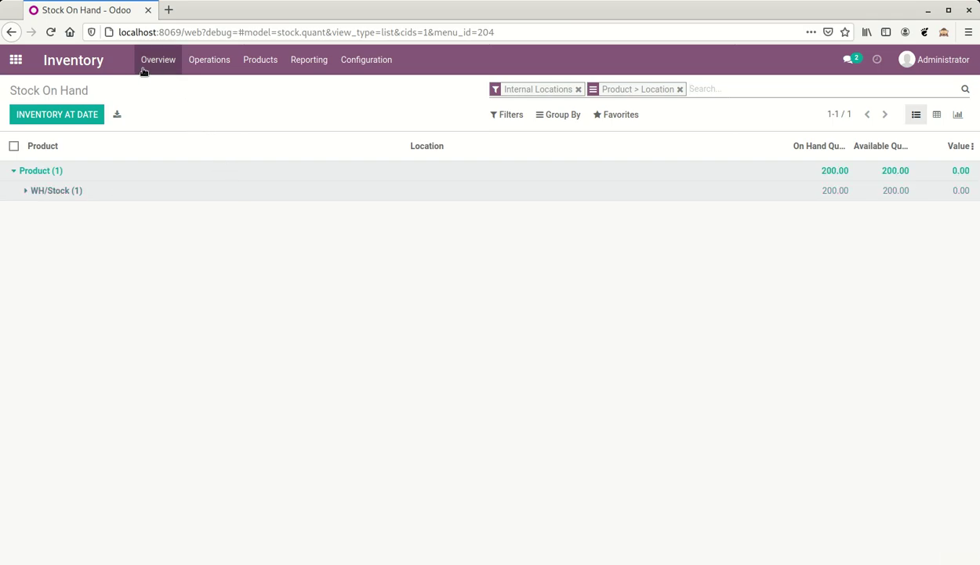
Create a new internal transfer from WH/Stock with WH/Reserved as the destination location.
{"action": "left_click", "coordinate": [5, 65]}
{"action": "left_click", "coordinate": [6, 63]}
{"action": "left_click", "coordinate": [75, 60]}
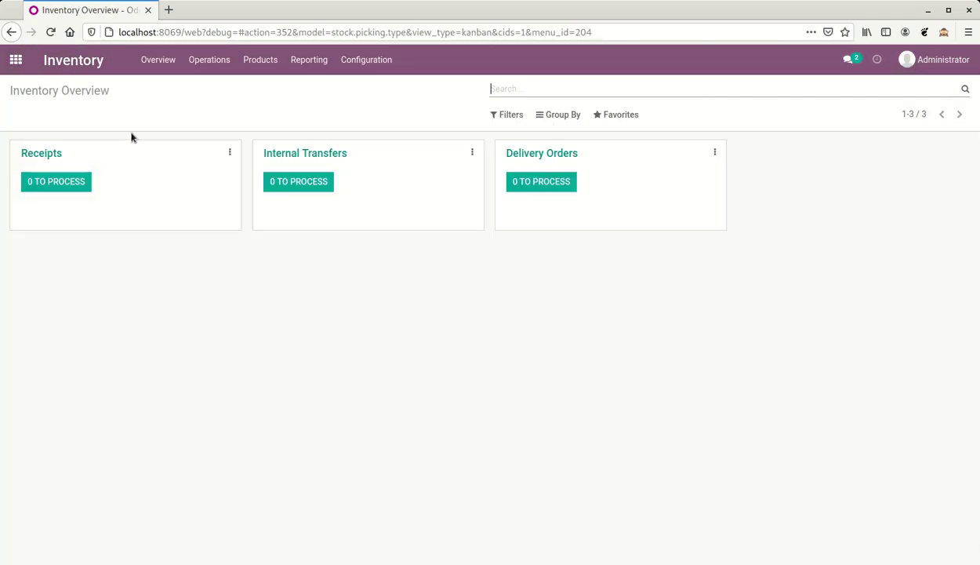
{"action": "left_click", "coordinate": [300, 182]}
{"action": "left_click", "coordinate": [35, 118]}
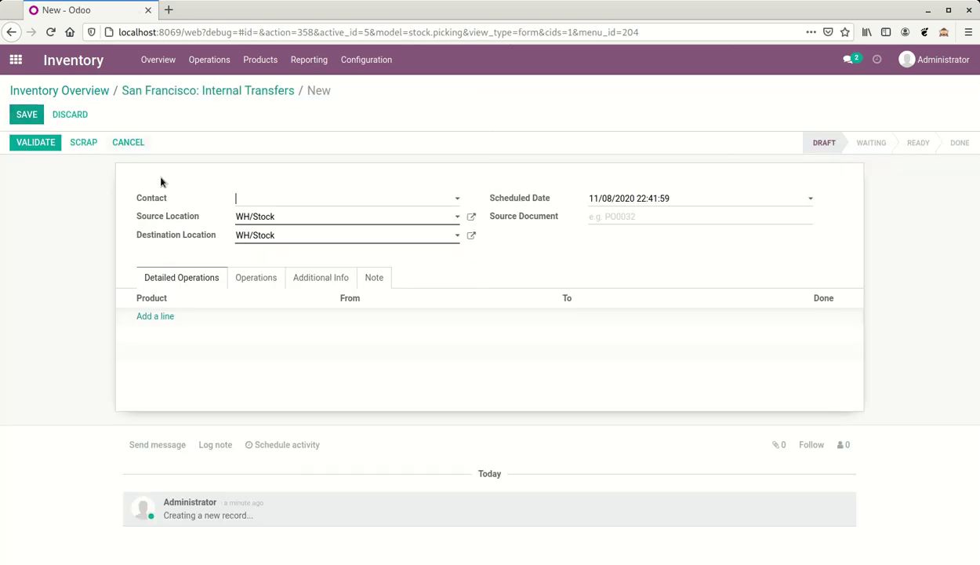
{"action": "left_click", "coordinate": [157, 317]}
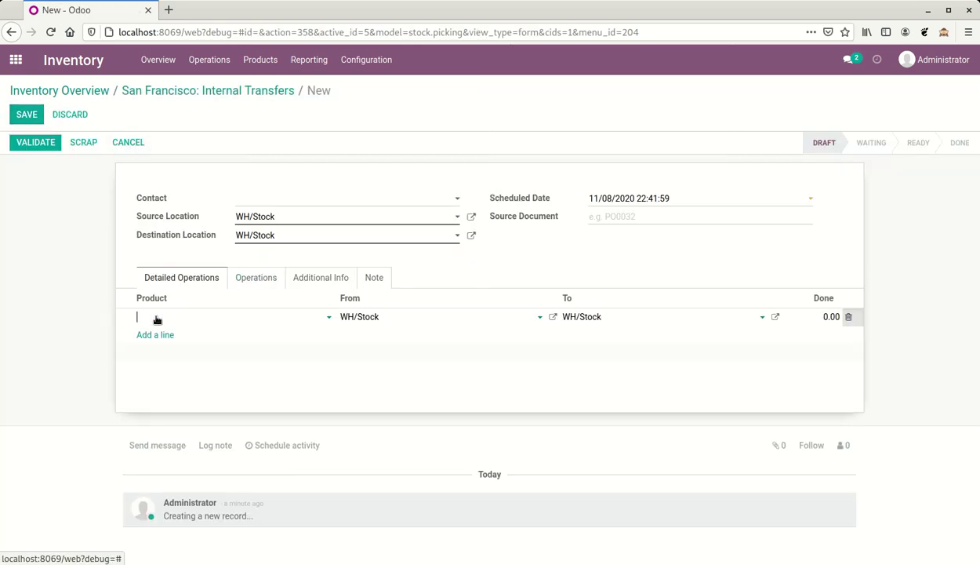
{"action": "left_click", "coordinate": [333, 236]}
{"action": "type", "text": "Reser"}
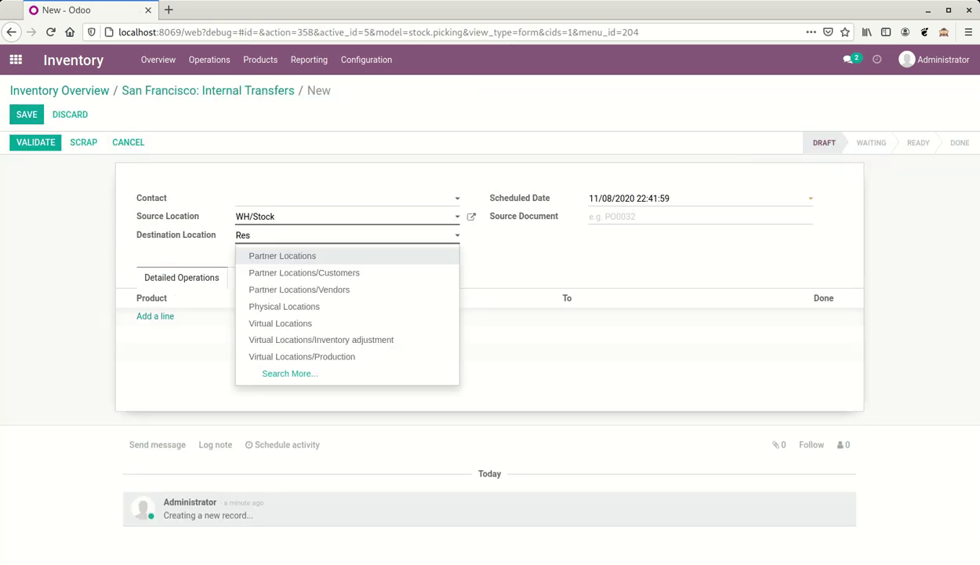
{"action": "key", "text": "Tab"}
Add the product to the transfer with a done quantity of 150, save the transfer and validate it.
{"action": "left_click", "coordinate": [152, 315]}
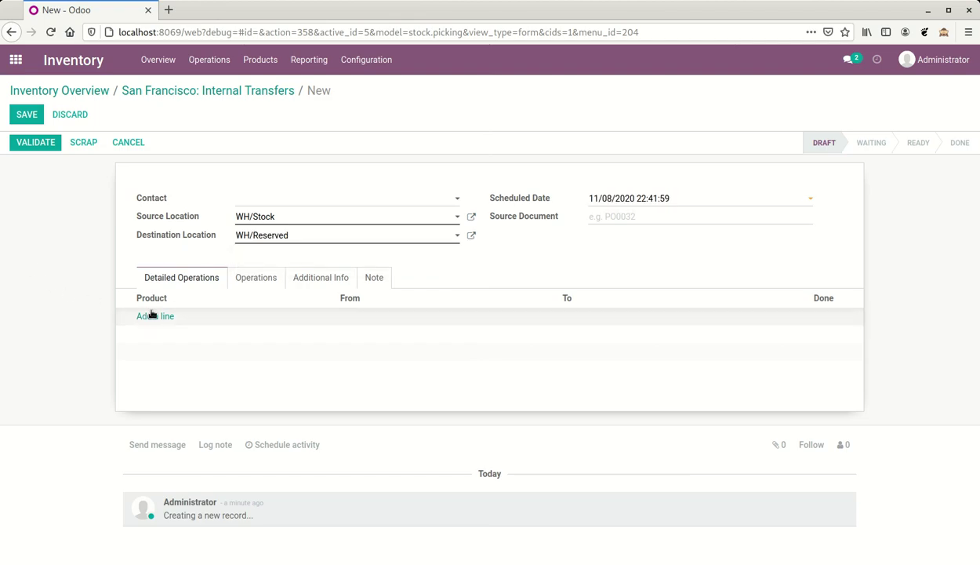
{"action": "left_click", "coordinate": [153, 315]}
{"action": "key", "text": "Tab"}
{"action": "key", "text": "Tab"}
{"action": "key", "text": "Tab"}
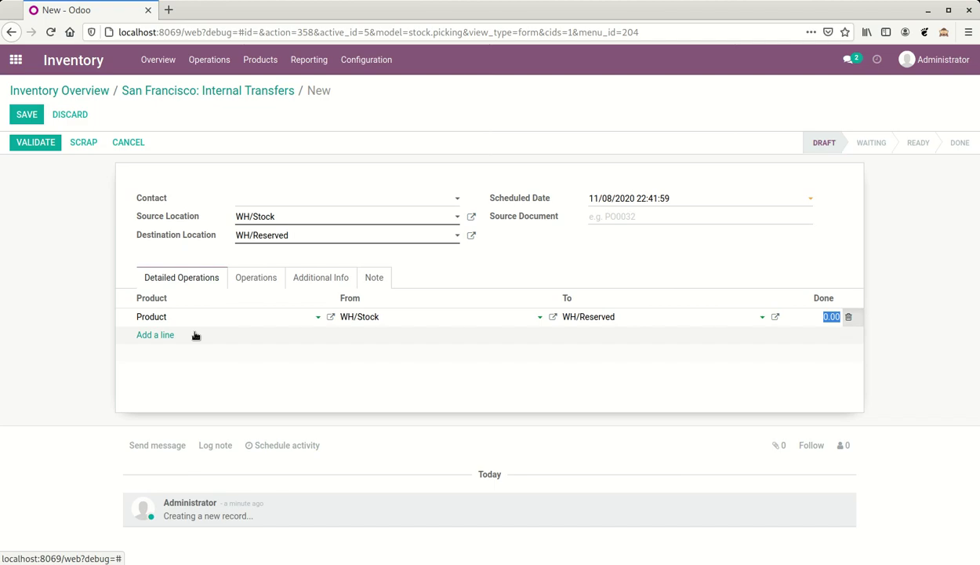
{"action": "type", "text": "150"}
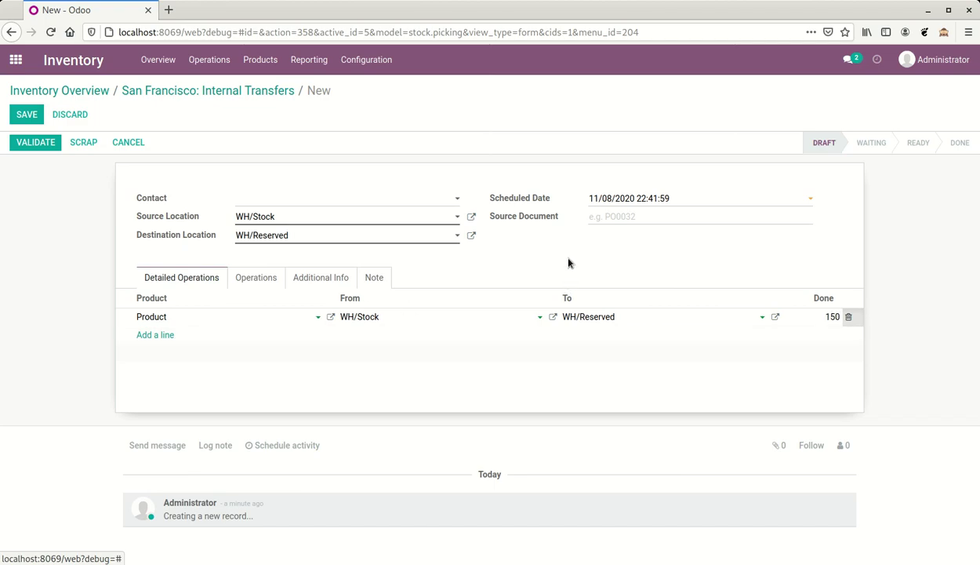
{"action": "left_click", "coordinate": [555, 251]}
{"action": "left_click", "coordinate": [27, 115]}
{"action": "left_click", "coordinate": [41, 149]}
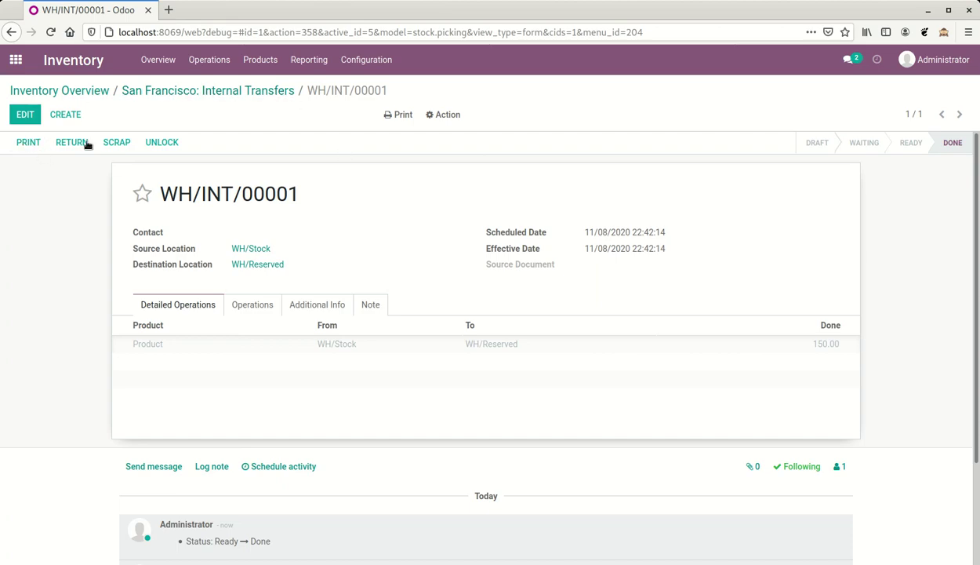
Check the product's stock on hand per location, including the details for WH/Reserved.
{"action": "left_click", "coordinate": [308, 63]}
{"action": "left_click", "coordinate": [323, 103]}
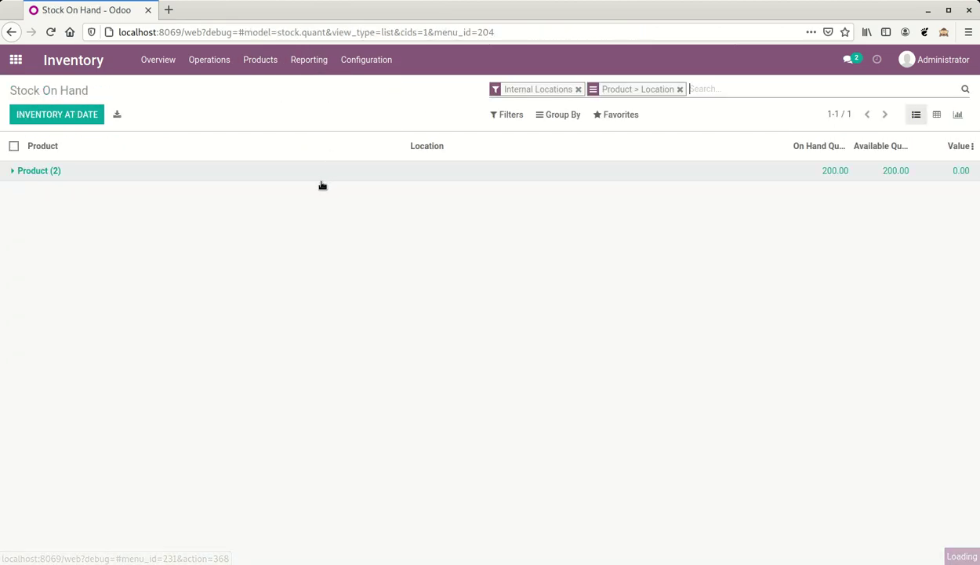
{"action": "left_click", "coordinate": [166, 173]}
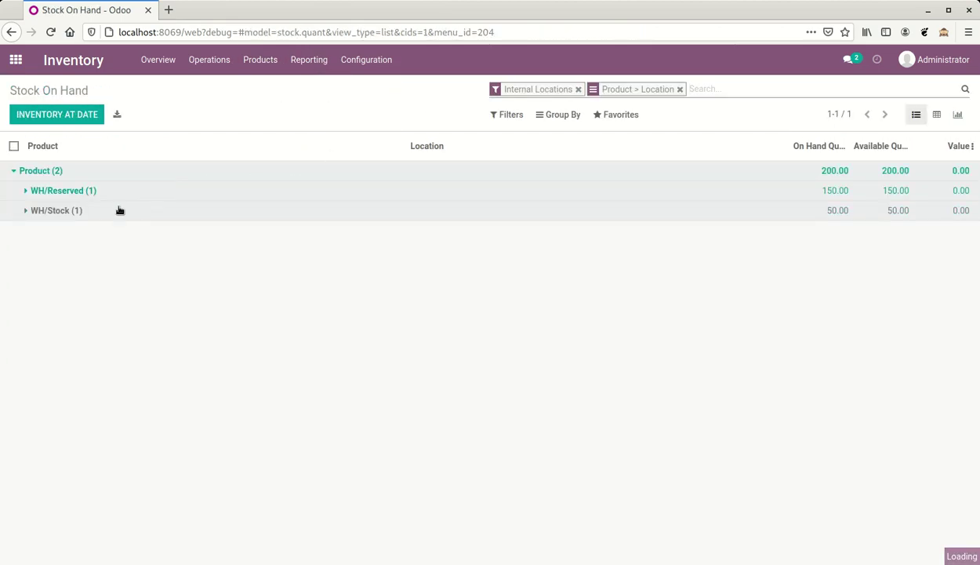
{"action": "left_click", "coordinate": [821, 193]}
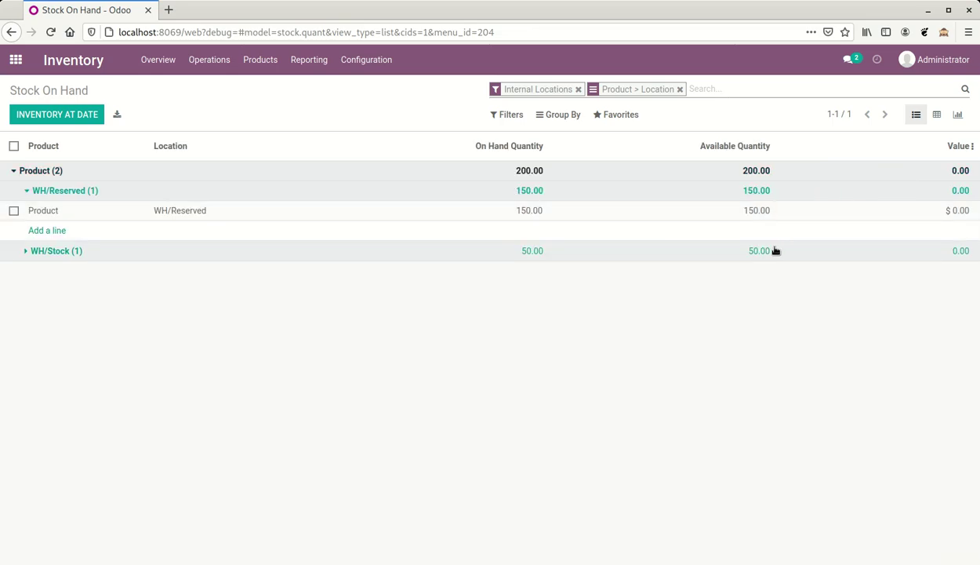
Check the WH/Stock details of the product in the stock on hand report and return to the inventory overview.
{"action": "left_click", "coordinate": [755, 212]}
{"action": "left_click", "coordinate": [754, 252]}
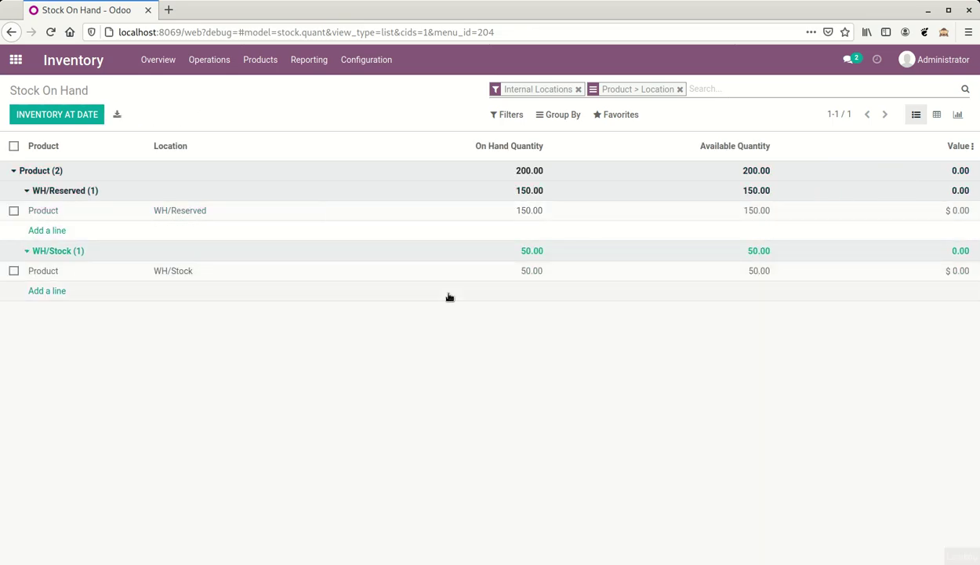
{"action": "left_click", "coordinate": [37, 57]}
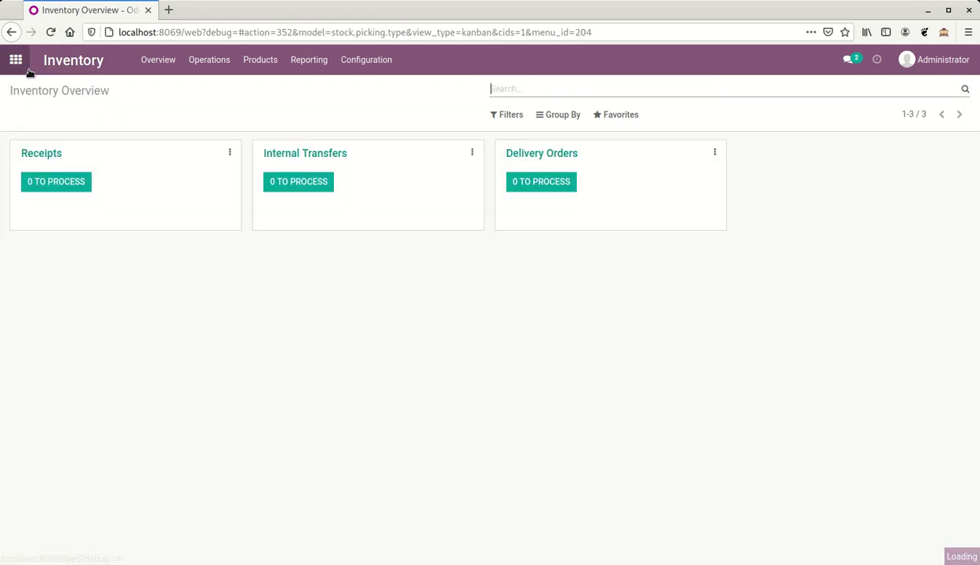
Start a new quotation in the Sales app and create Retail Customer as its customer.
{"action": "left_click", "coordinate": [15, 58]}
{"action": "left_click", "coordinate": [375, 206]}
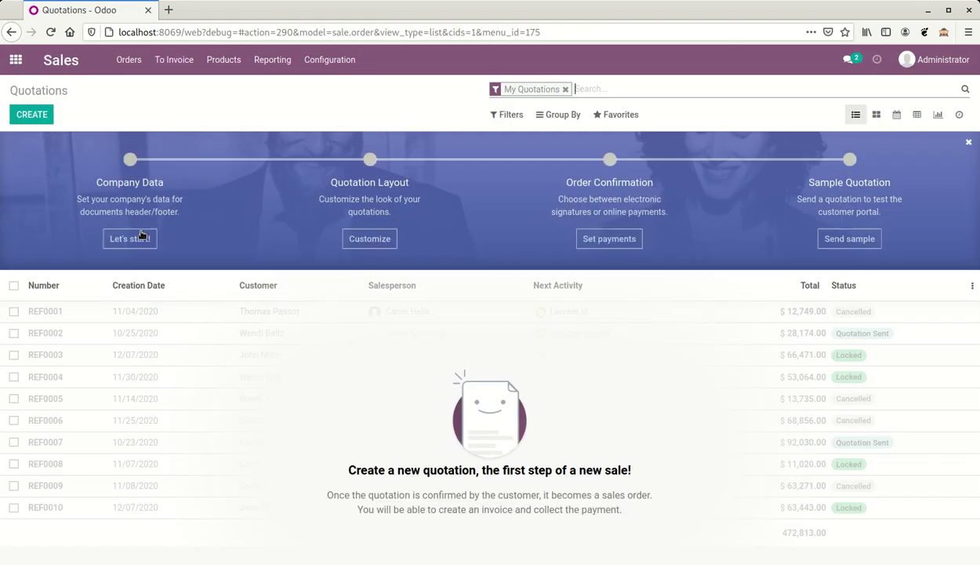
{"action": "left_click", "coordinate": [30, 112]}
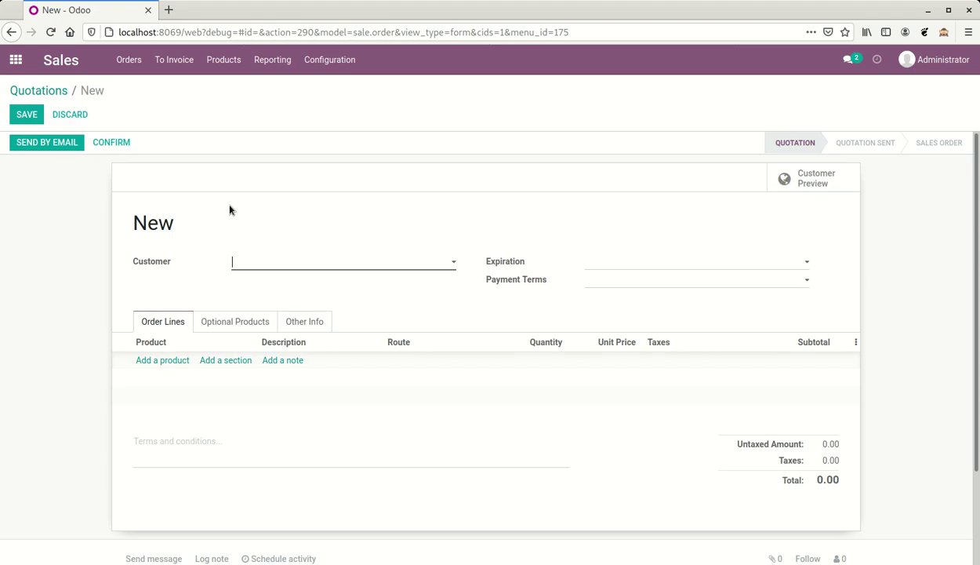
{"action": "type", "text": "Retail C"}
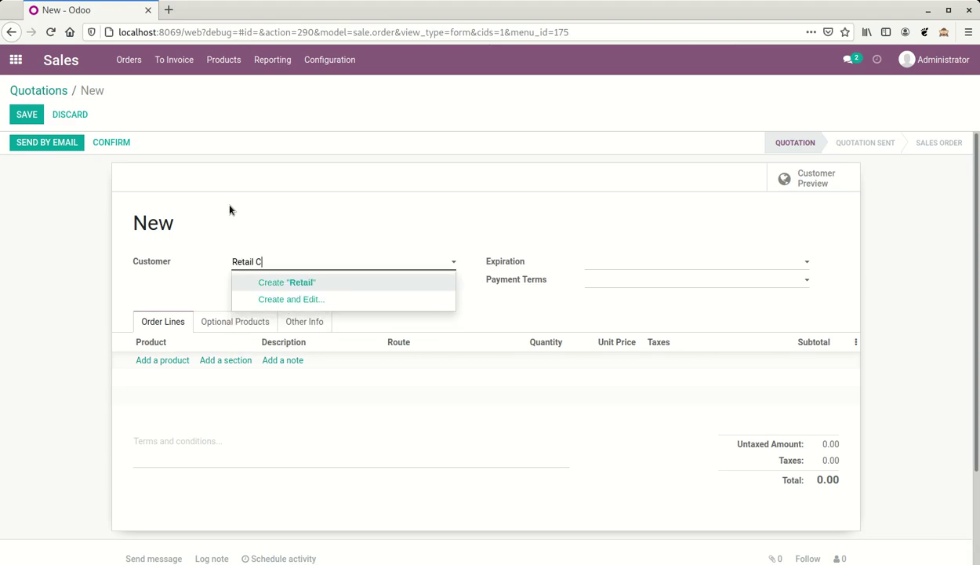
{"action": "type", "text": "ustomer"}
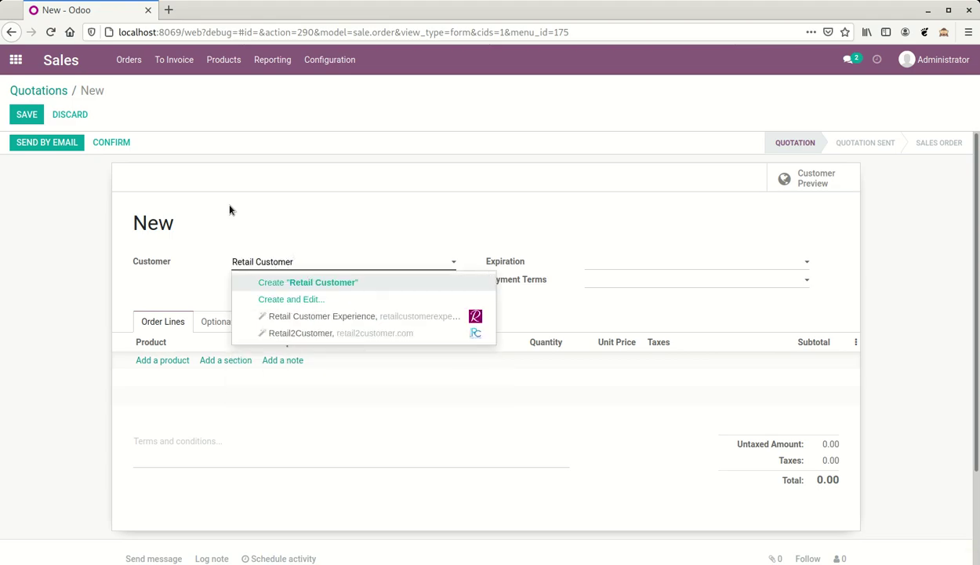
{"action": "key", "text": "Return"}
Add the product with a quantity of 70 and no route, save the quotation and confirm it.
{"action": "left_click", "coordinate": [168, 360]}
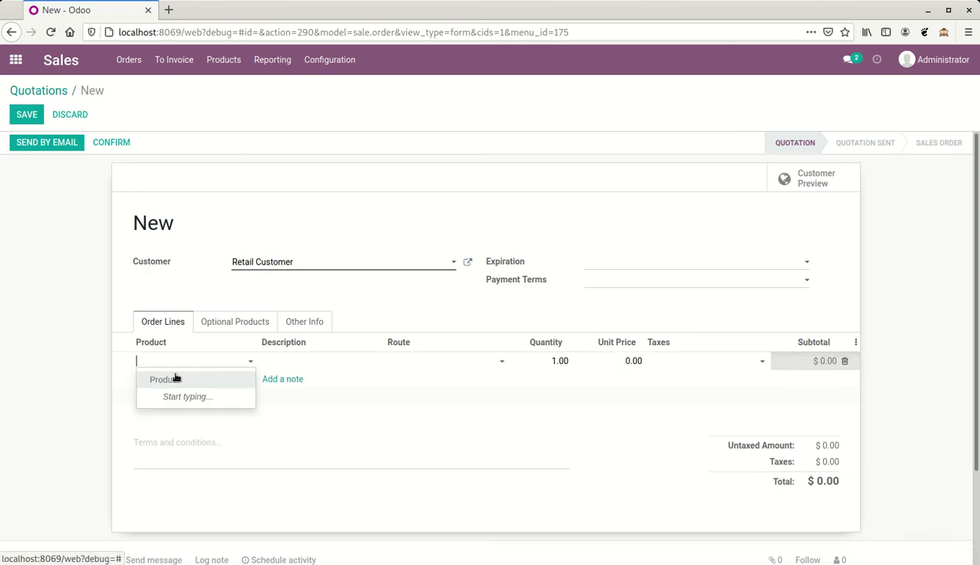
{"action": "left_click", "coordinate": [177, 377]}
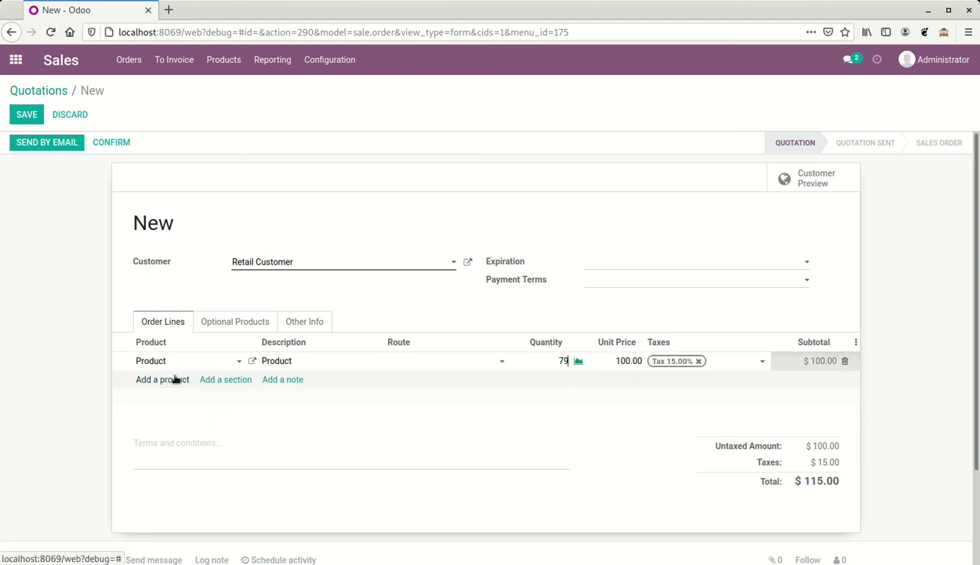
{"action": "left_click", "coordinate": [567, 311]}
{"action": "left_click", "coordinate": [28, 118]}
{"action": "left_click", "coordinate": [116, 144]}
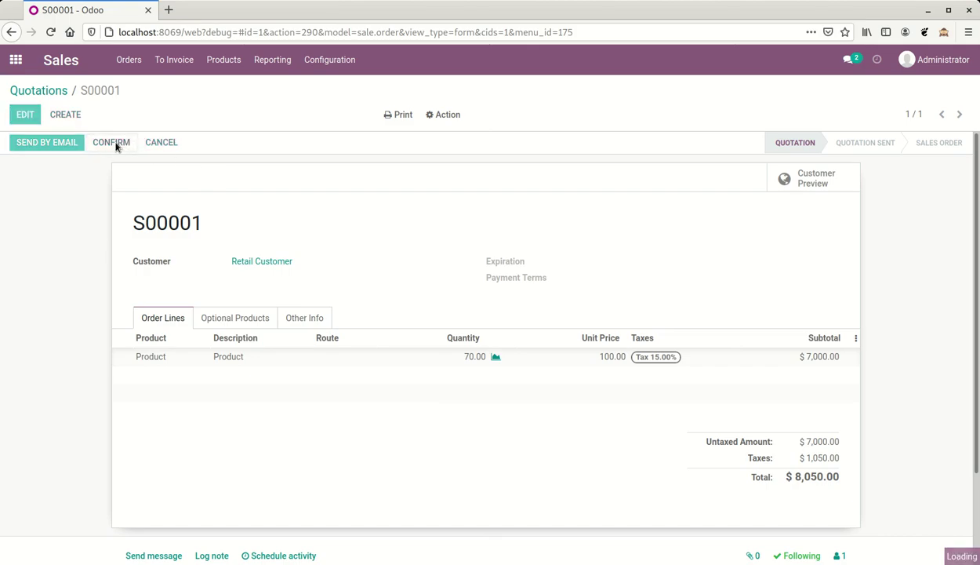
Validate the order's delivery with all reserved quantities processed and a backorder for the remainder, and return to the sales order.
{"action": "left_click", "coordinate": [807, 188]}
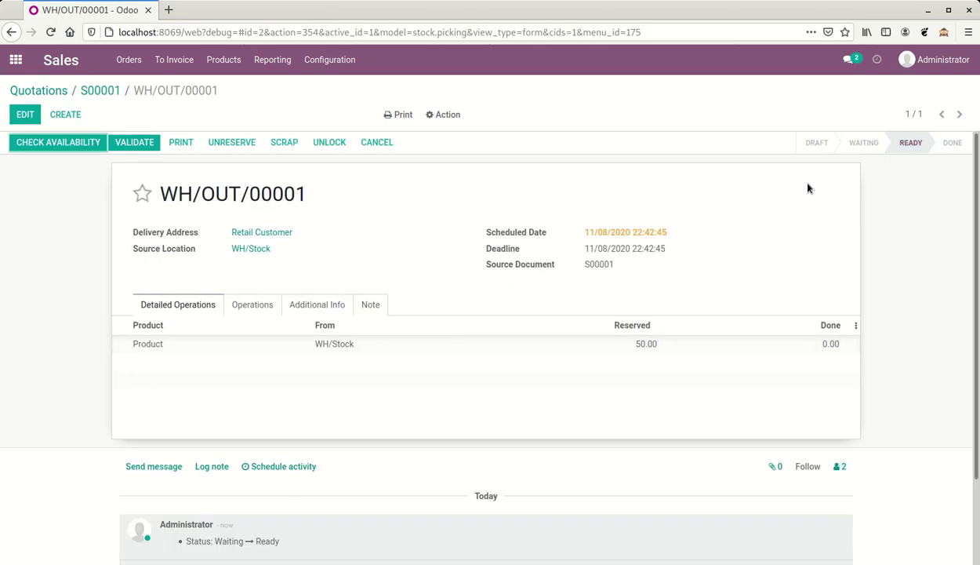
{"action": "left_click", "coordinate": [138, 144]}
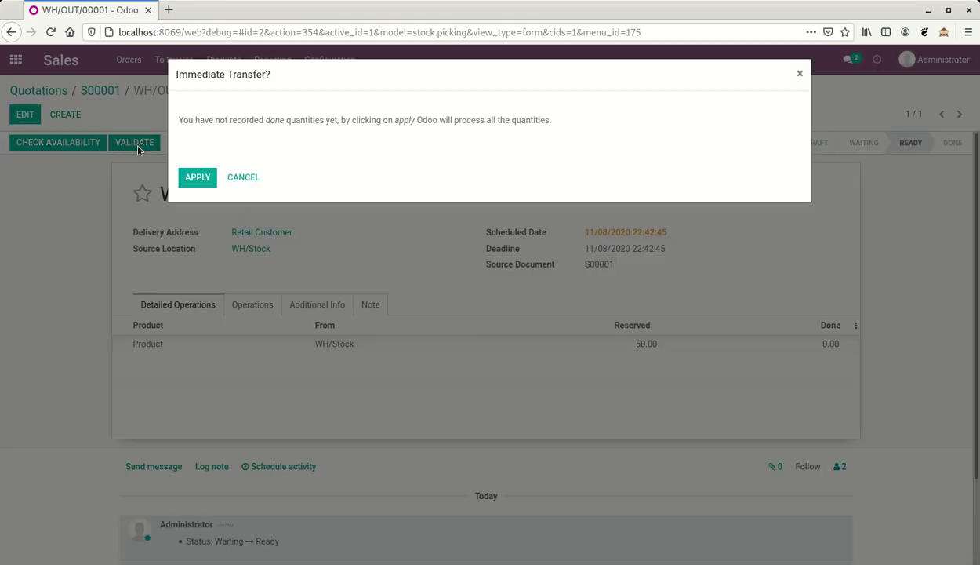
{"action": "left_click", "coordinate": [206, 180]}
{"action": "left_click", "coordinate": [211, 189]}
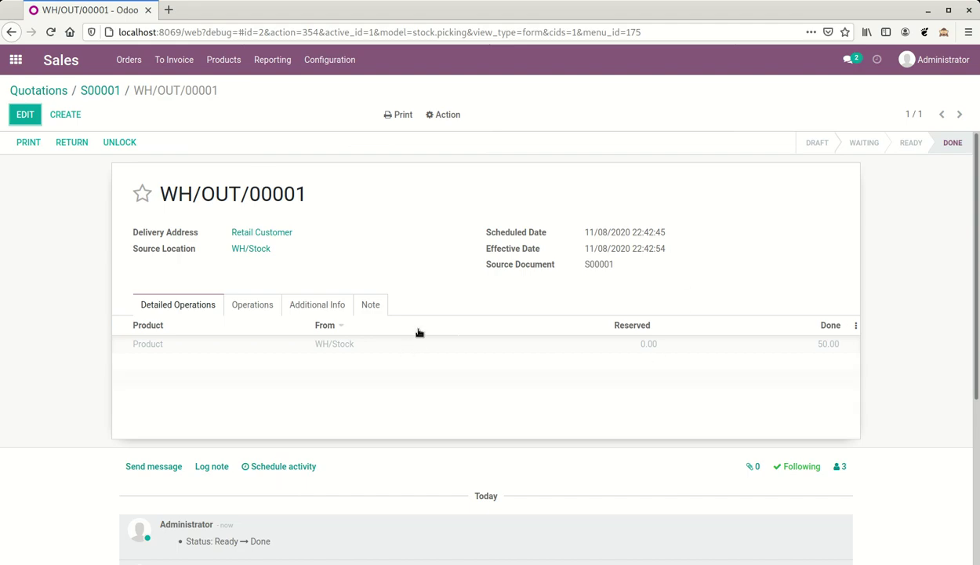
{"action": "left_click", "coordinate": [100, 91]}
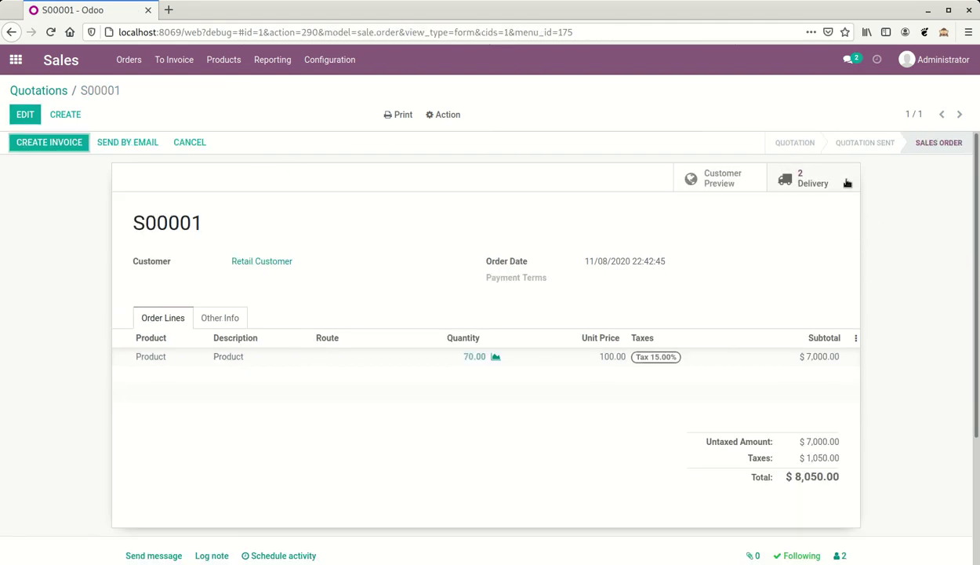
Start another quotation and create Distributor as its customer.
{"action": "left_click", "coordinate": [53, 114]}
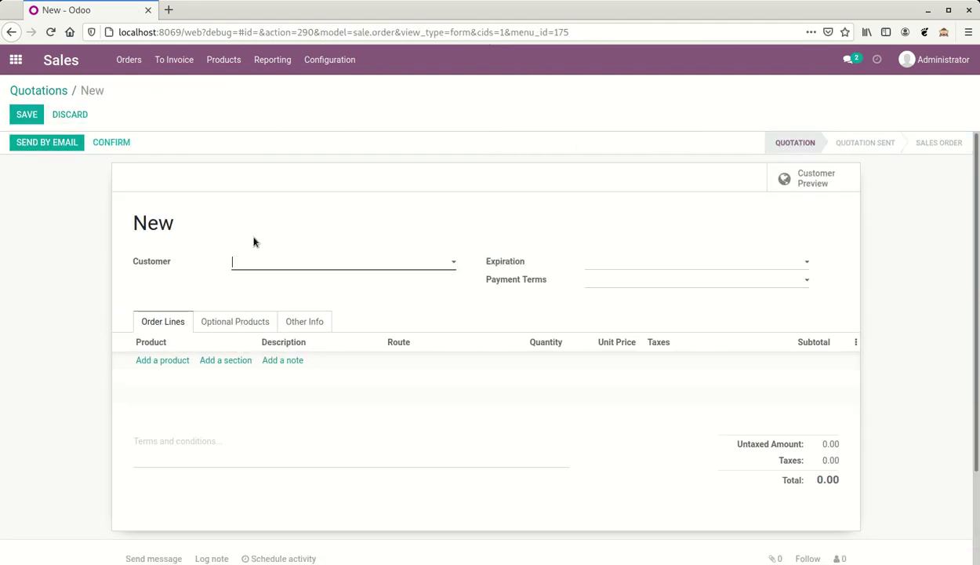
{"action": "type", "text": "Distri"}
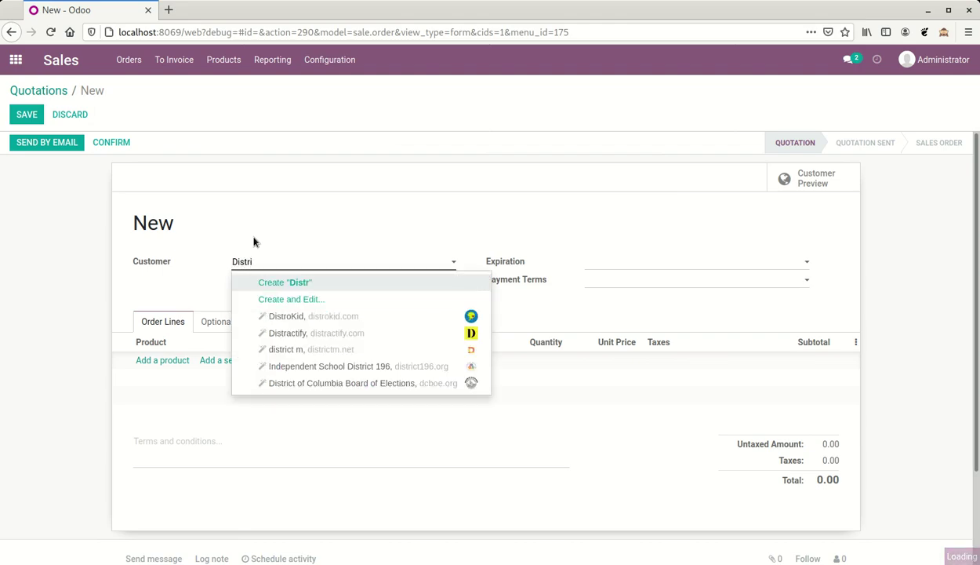
{"action": "type", "text": "butor"}
{"action": "key", "text": "Return"}
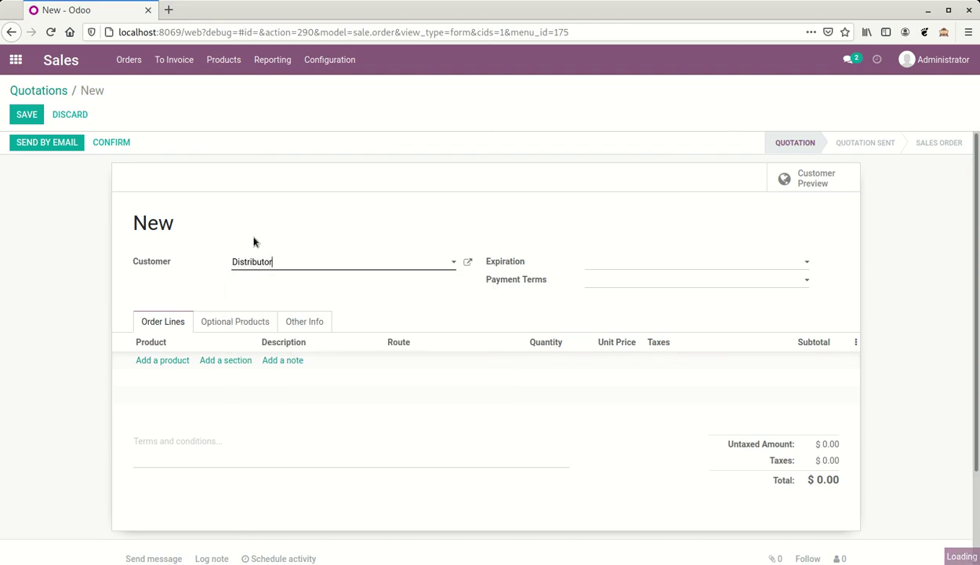
Add the product with the Sell from Reserved route and a quantity of 80, save the quotation and confirm it.
{"action": "left_click", "coordinate": [168, 359]}
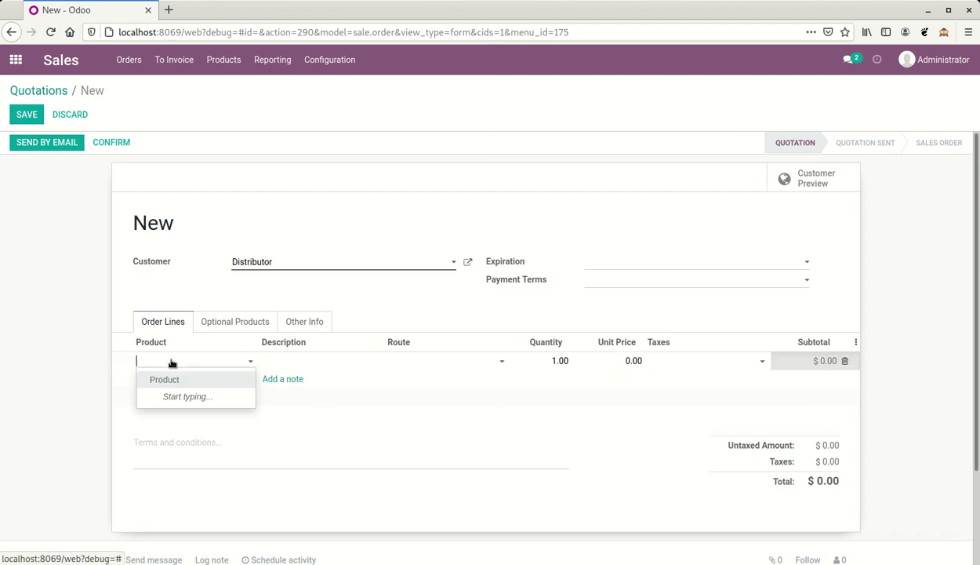
{"action": "left_click", "coordinate": [174, 378]}
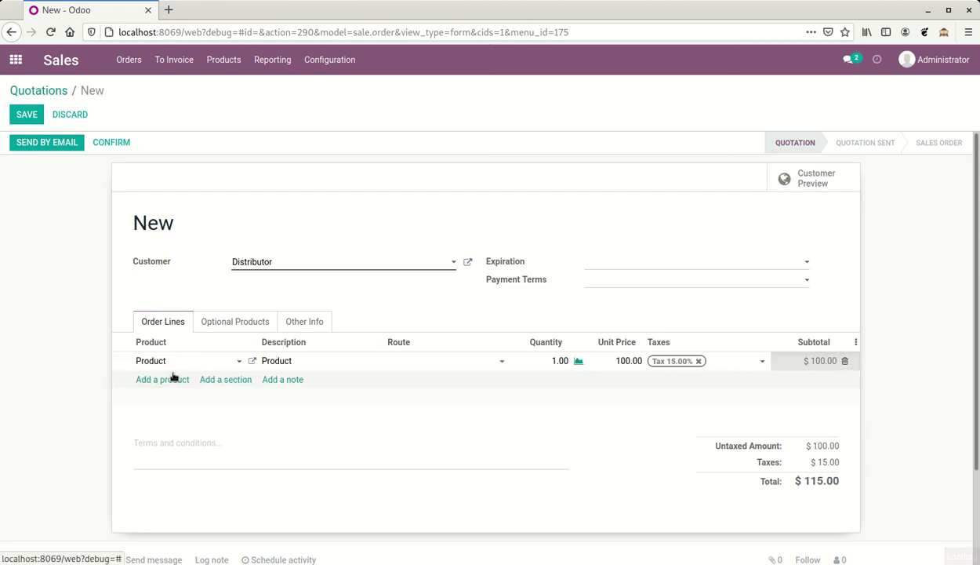
{"action": "left_click", "coordinate": [475, 364]}
{"action": "left_click", "coordinate": [439, 380]}
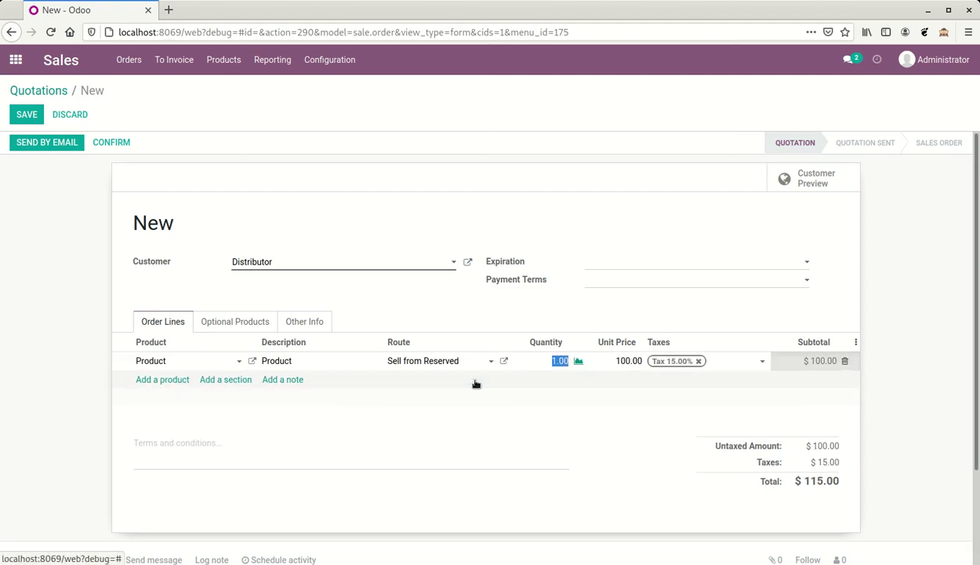
{"action": "key", "text": "Tab"}
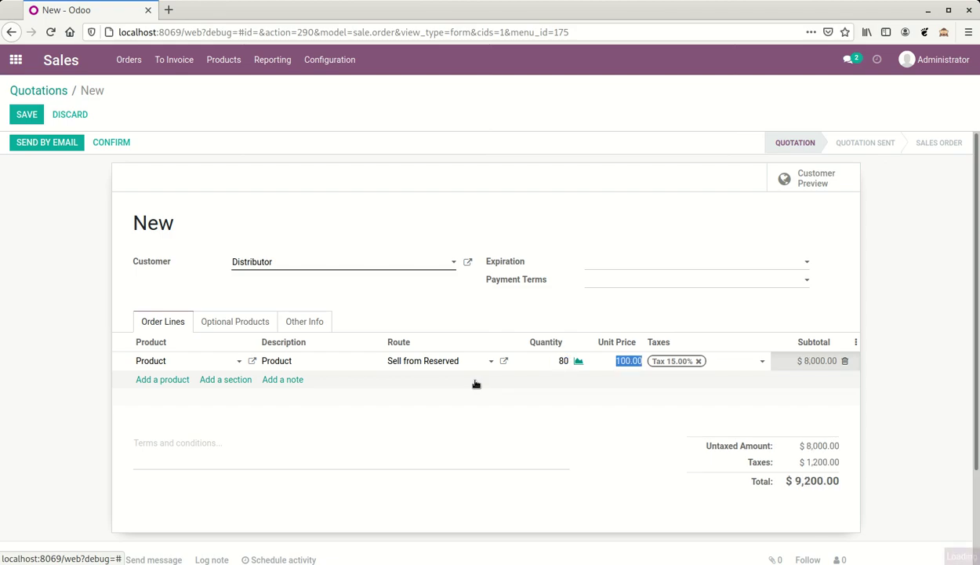
{"action": "left_click", "coordinate": [549, 449]}
{"action": "left_click", "coordinate": [26, 114]}
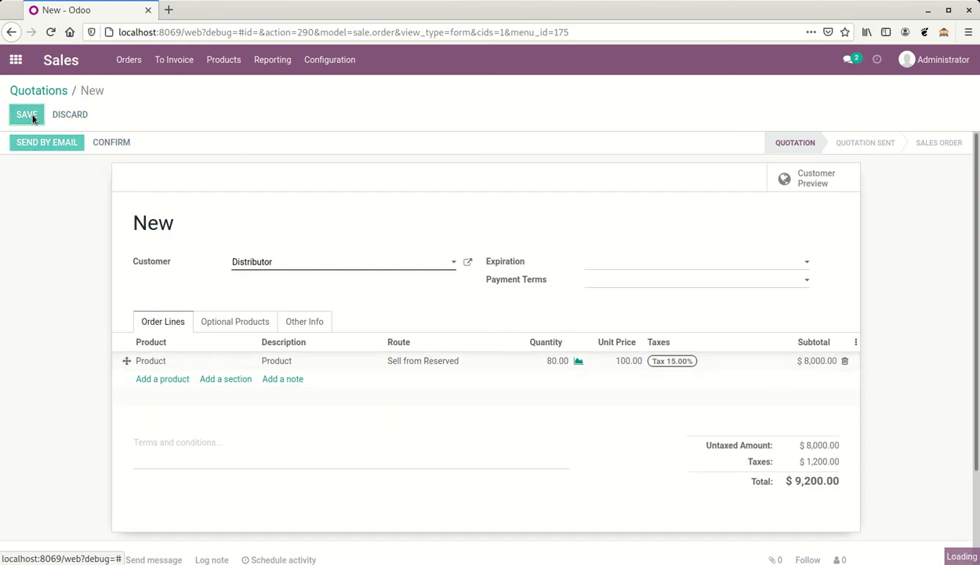
{"action": "left_click", "coordinate": [92, 147]}
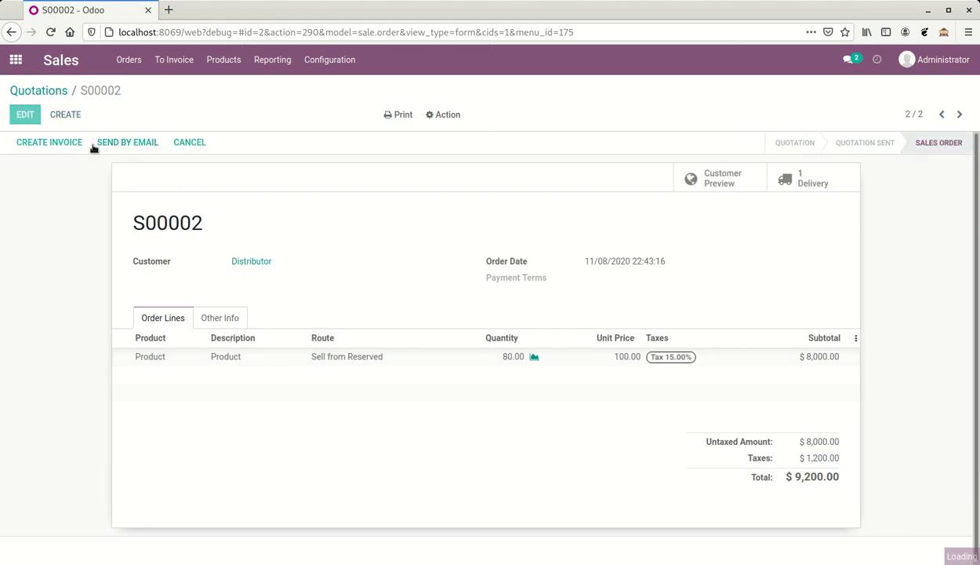
Open the Distributor order's delivery from WH/Reserved and validate it with all quantities processed.
{"action": "left_click", "coordinate": [816, 181]}
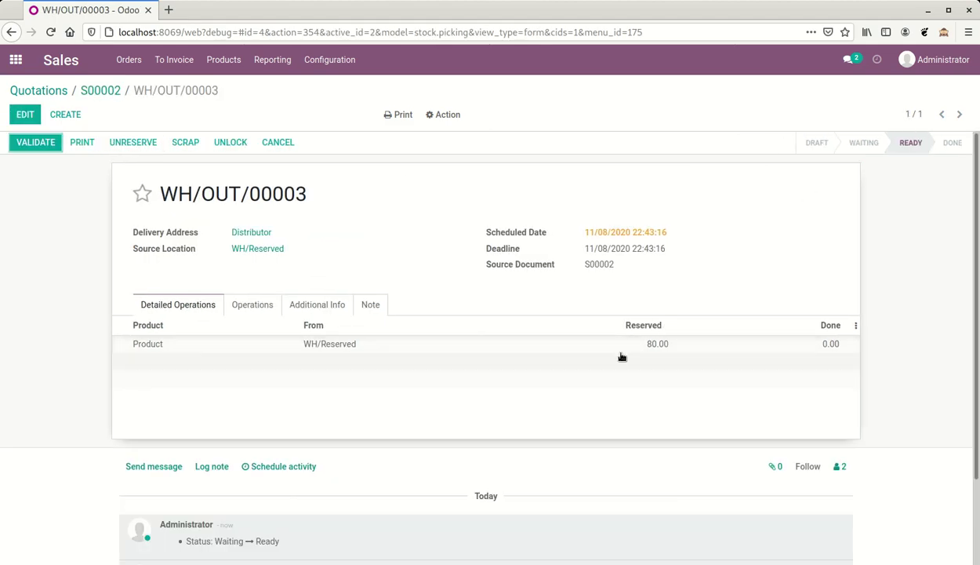
{"action": "left_click", "coordinate": [40, 146]}
{"action": "left_click", "coordinate": [197, 177]}
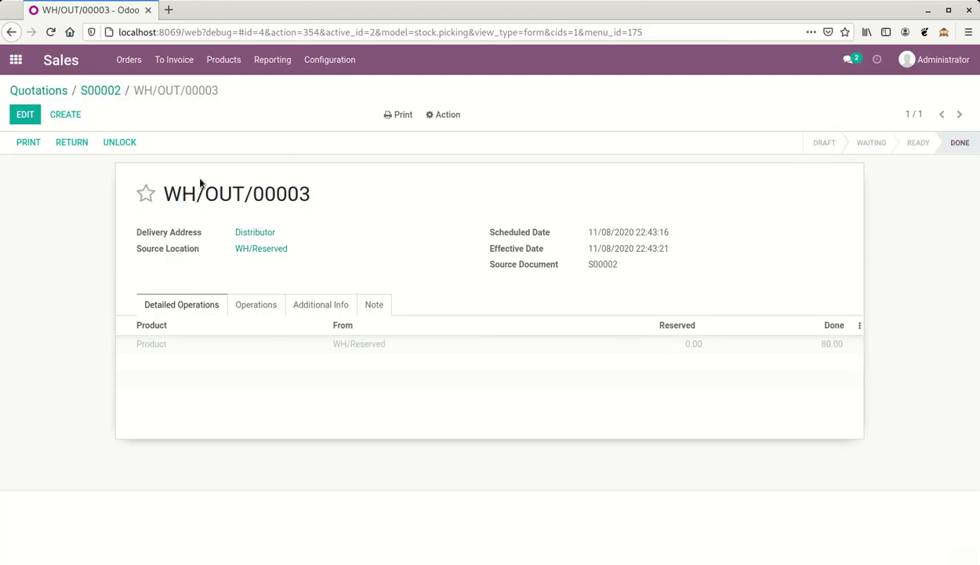
Check the waiting delivery orders in the Inventory app.
{"action": "left_click", "coordinate": [15, 60]}
{"action": "left_click", "coordinate": [444, 209]}
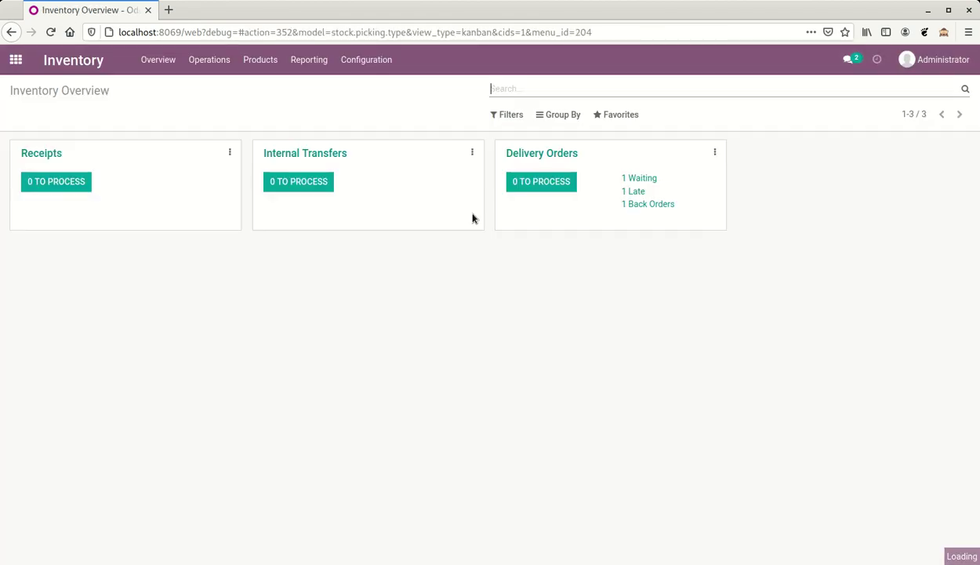
{"action": "left_click", "coordinate": [647, 178]}
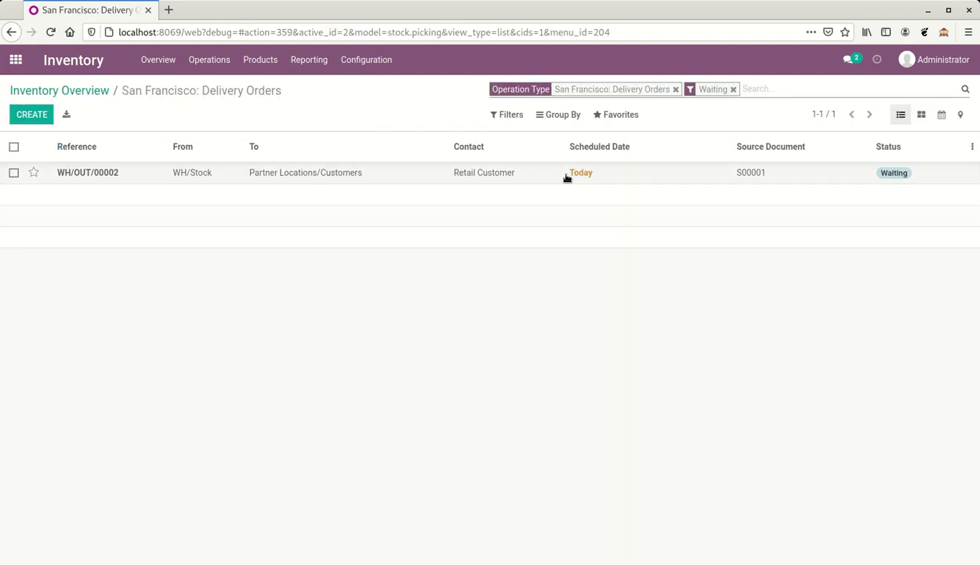
Review the product's stock on hand per location in the inventory report, and the history of its product moves.
{"action": "left_click", "coordinate": [309, 60]}
{"action": "left_click", "coordinate": [313, 102]}
{"action": "left_click", "coordinate": [254, 171]}
{"action": "left_click", "coordinate": [726, 190]}
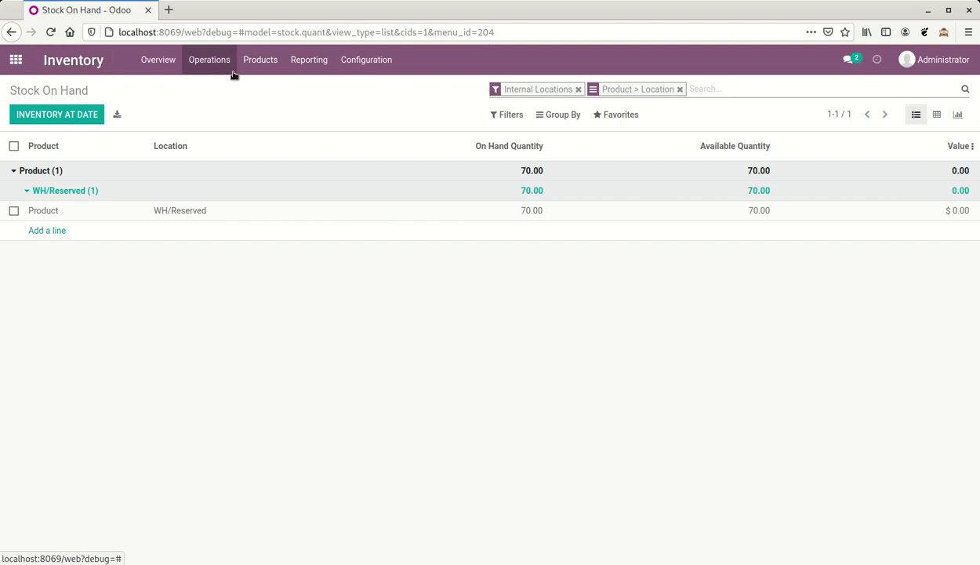
{"action": "left_click", "coordinate": [301, 65]}
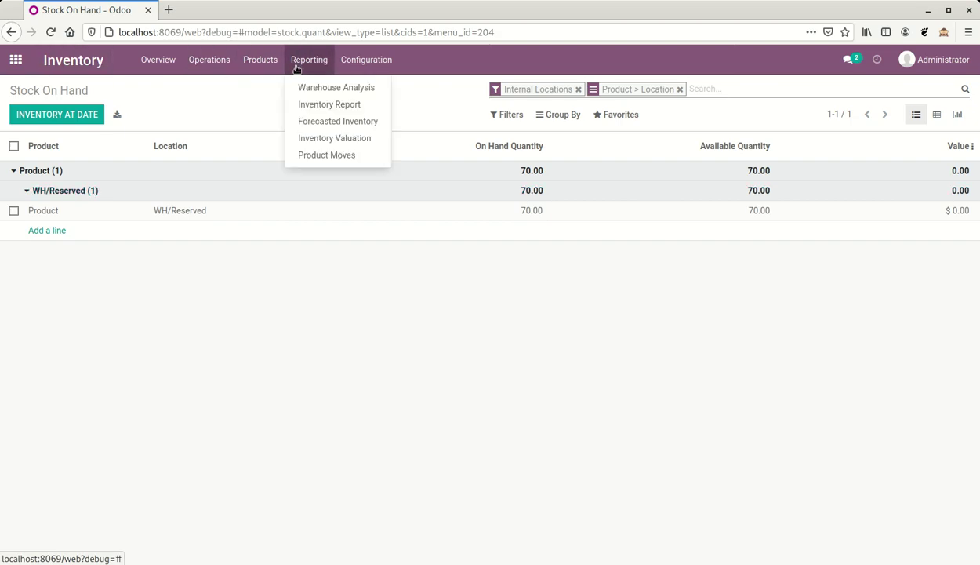
{"action": "left_click", "coordinate": [329, 155]}
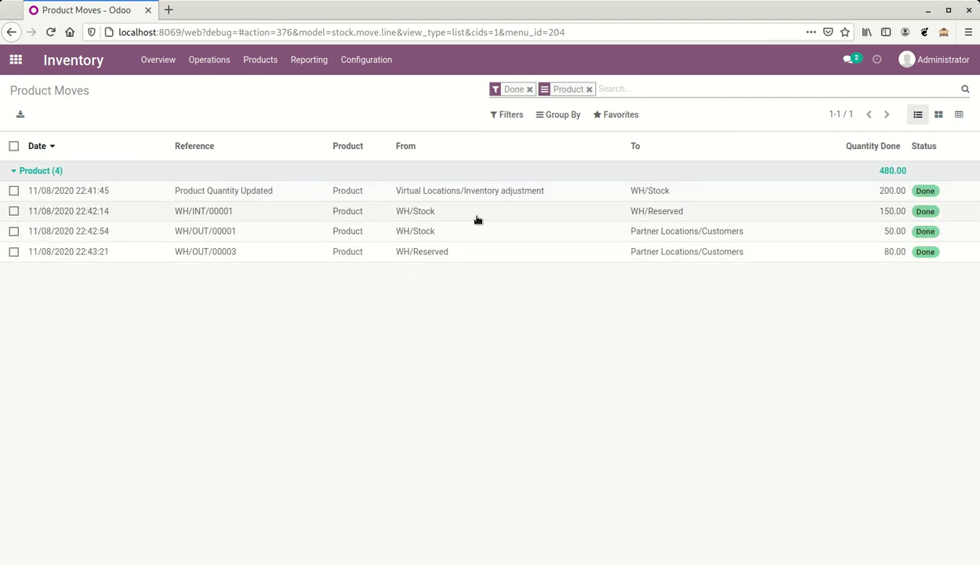